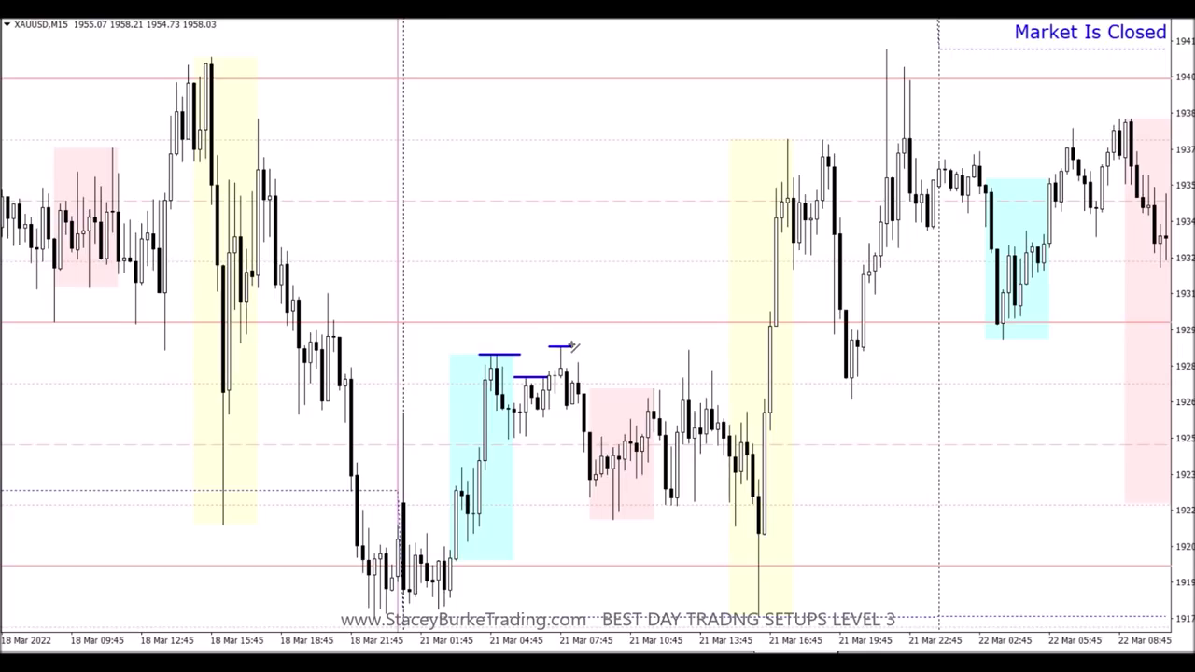
# Draw a horizontal line at about 1953 on the XAUUSD M1 chart, plus lines at the late-November and December highs of the USDCAD daily chart
pyautogui.doubleClick(571, 352)
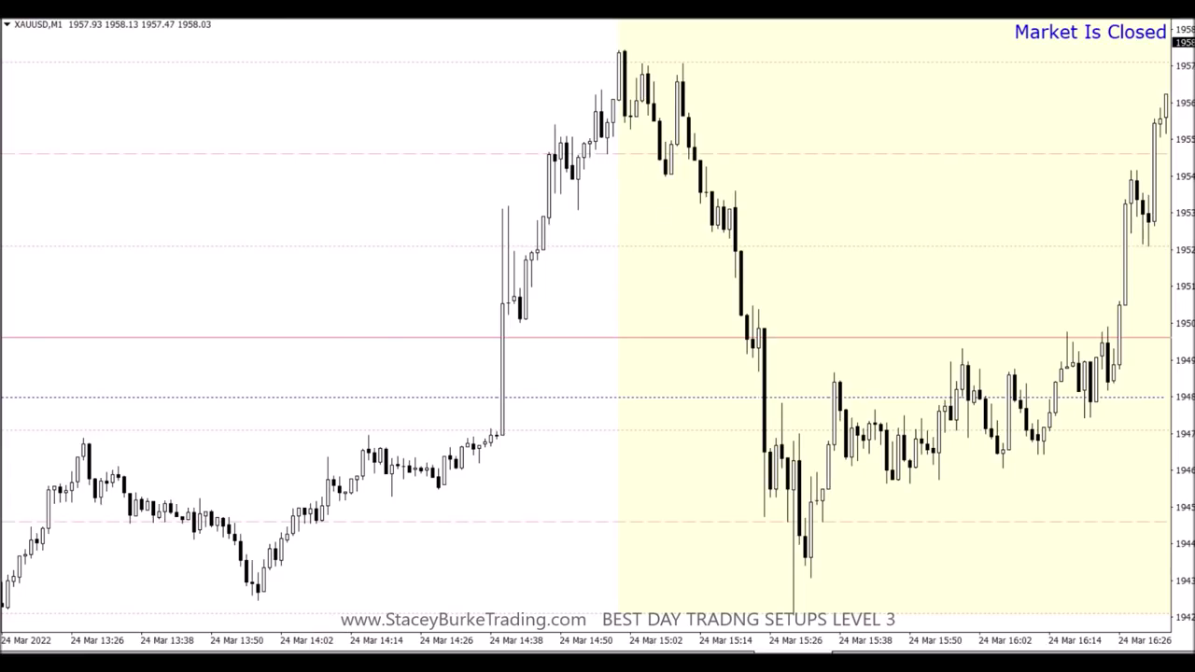
pyautogui.moveTo(576, 207); pyautogui.dragTo(775, 206)
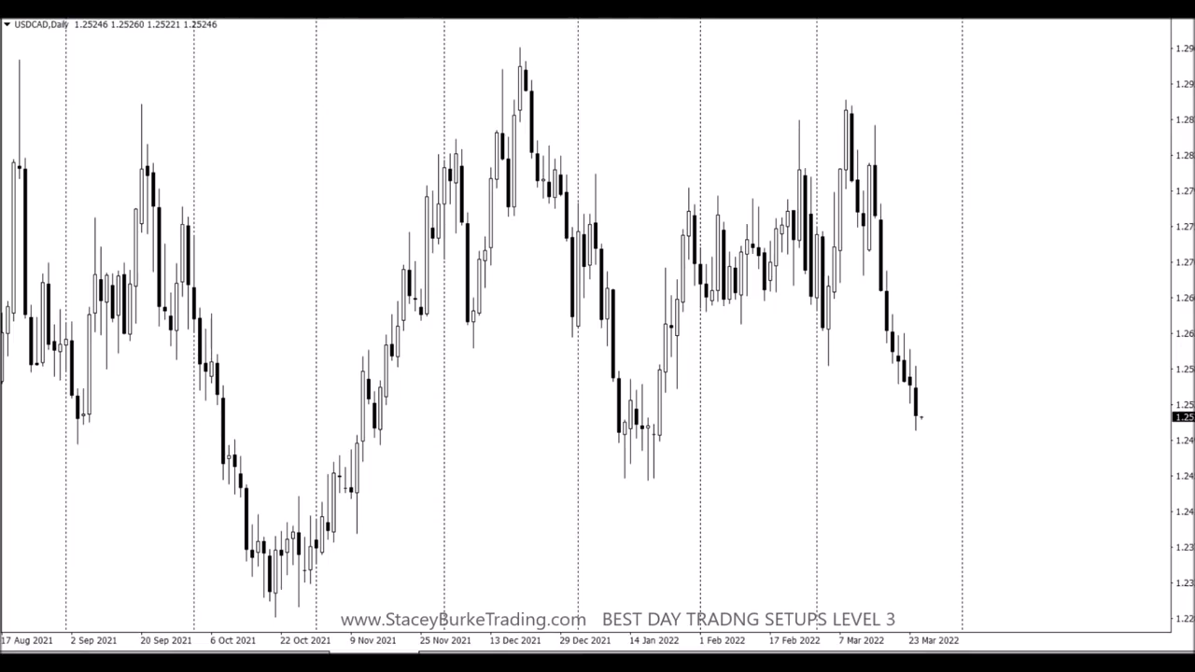
pyautogui.moveTo(420, 141); pyautogui.dragTo(485, 141)
pyautogui.moveTo(479, 70); pyautogui.dragTo(539, 70)
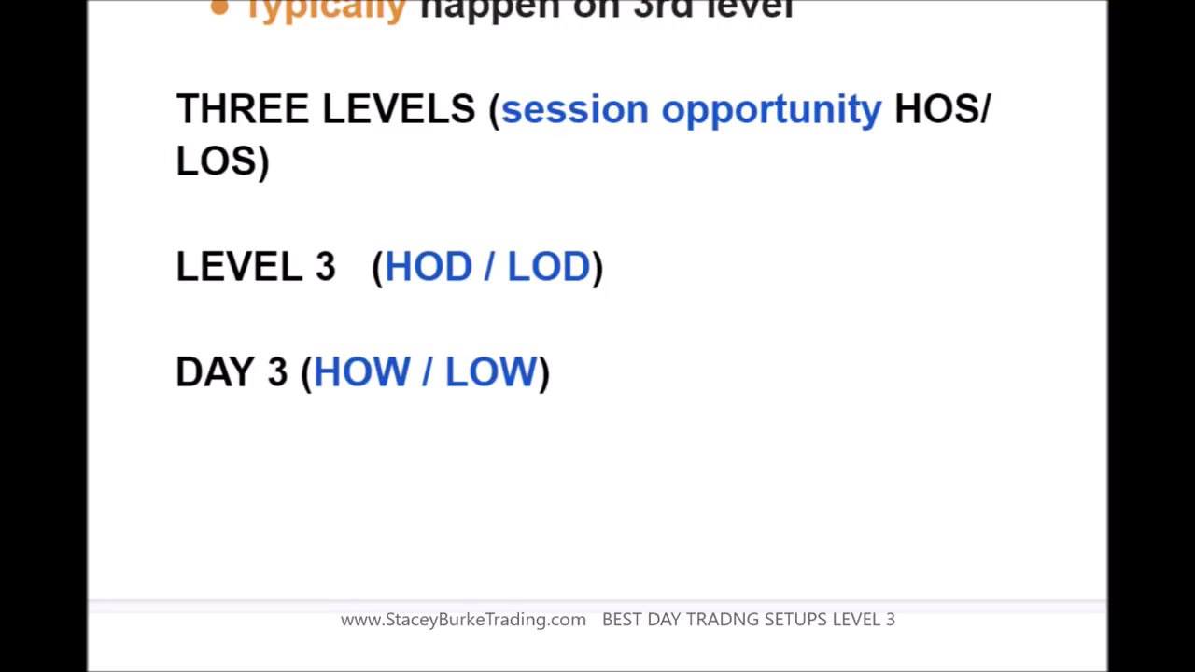
# Draw horizontal lines around the 22 March swings on the EURUSD M15 chart at about 1.0974, 1.1025, 1.1046 and 1.1011
pyautogui.scroll(3, 605, 527)
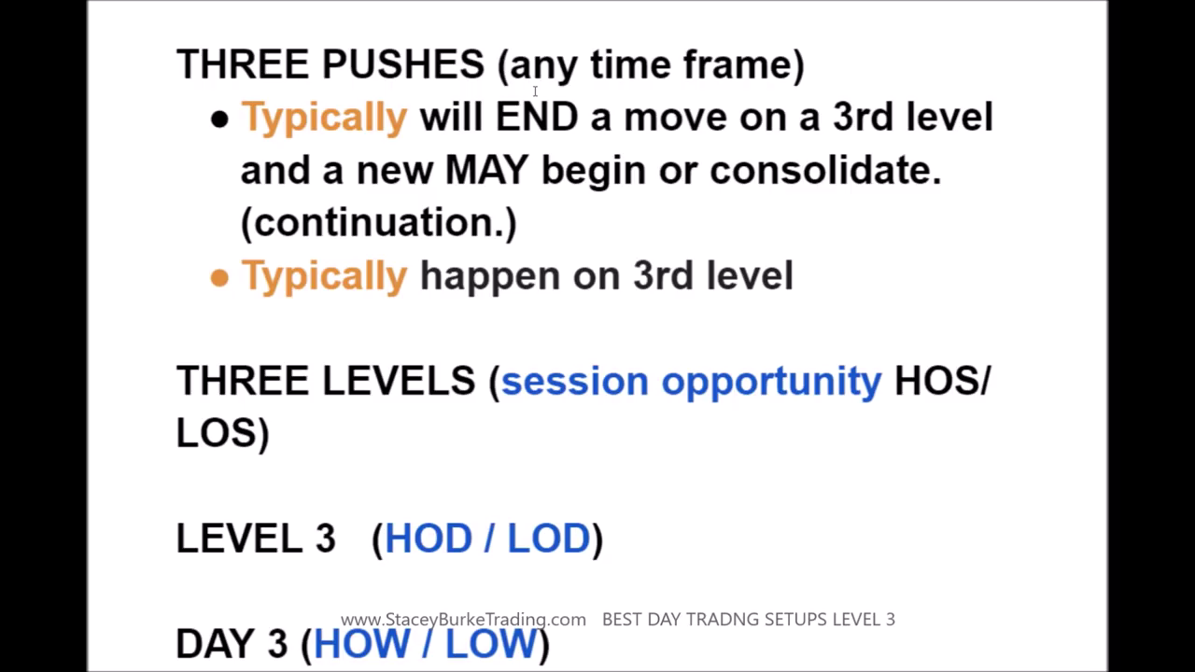
pyautogui.press('pagedown')
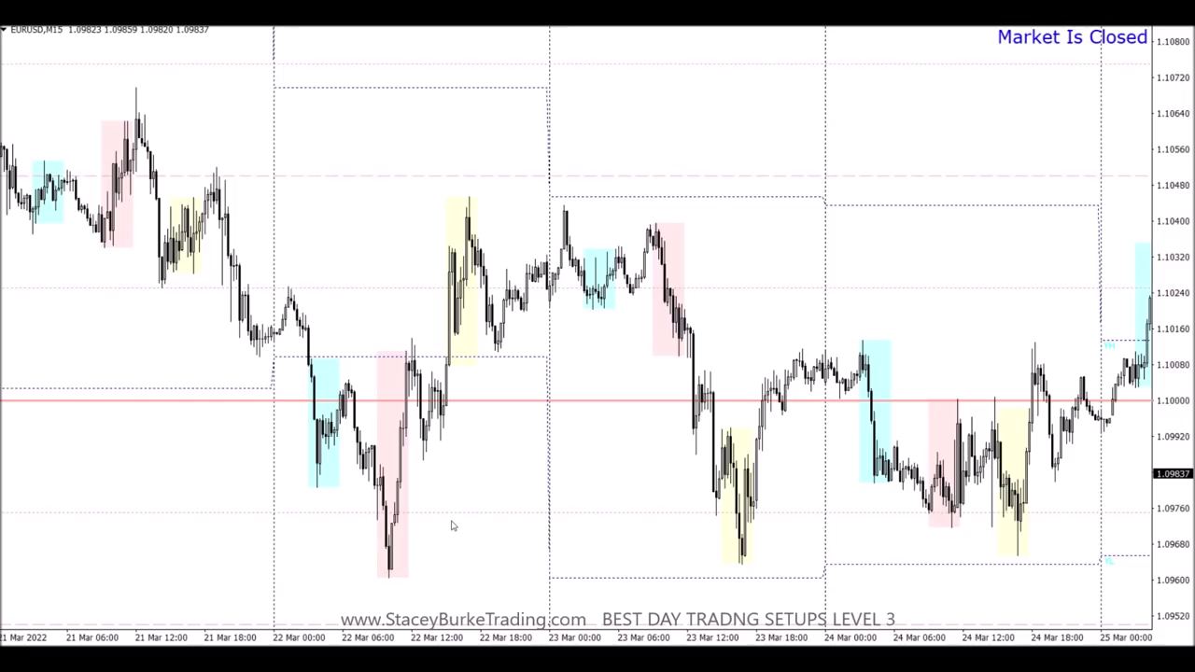
pyautogui.moveTo(355, 519); pyautogui.dragTo(435, 518)
pyautogui.moveTo(440, 290); pyautogui.dragTo(700, 291)
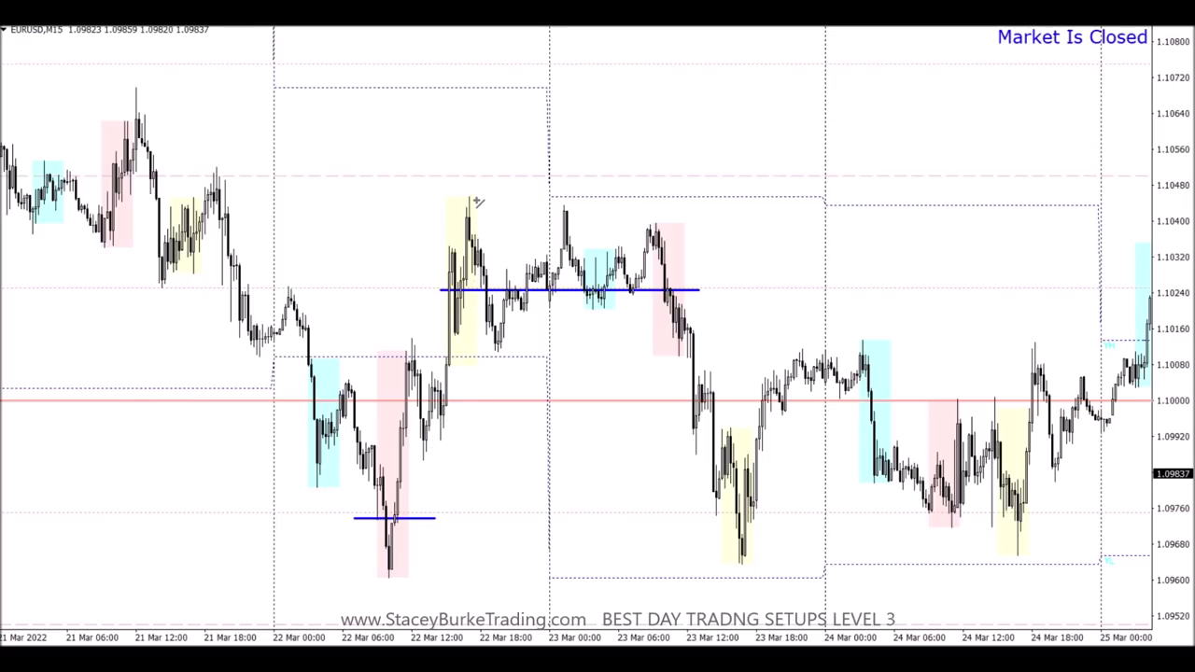
pyautogui.moveTo(464, 196); pyautogui.dragTo(714, 196)
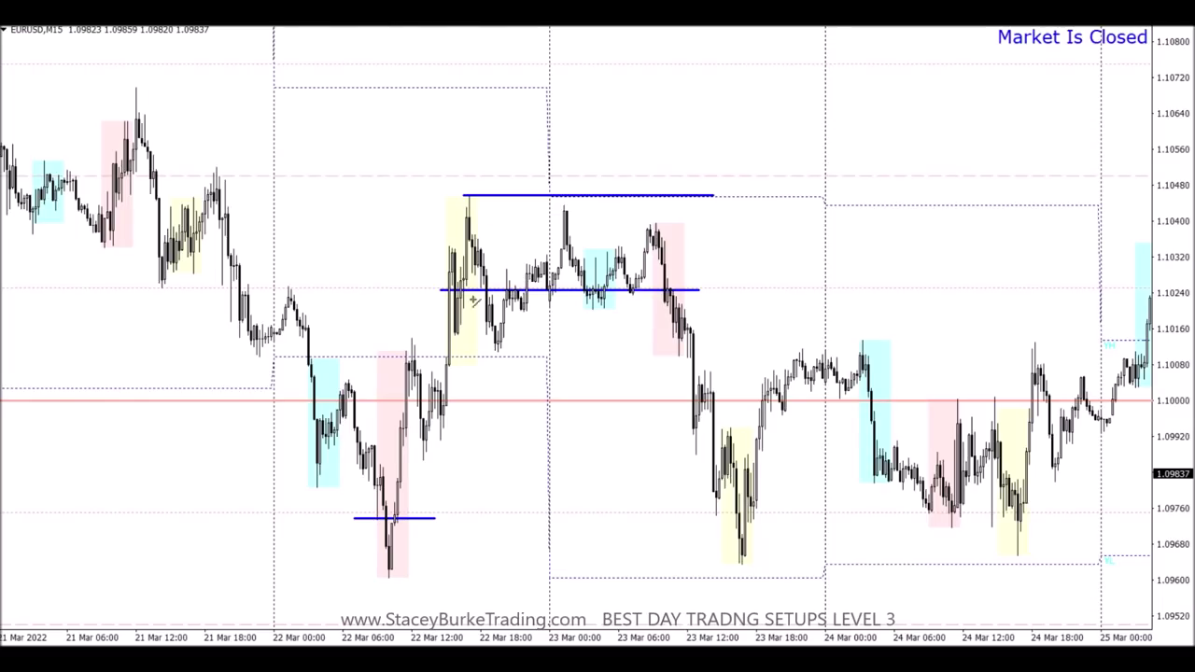
pyautogui.moveTo(486, 350); pyautogui.dragTo(518, 350)
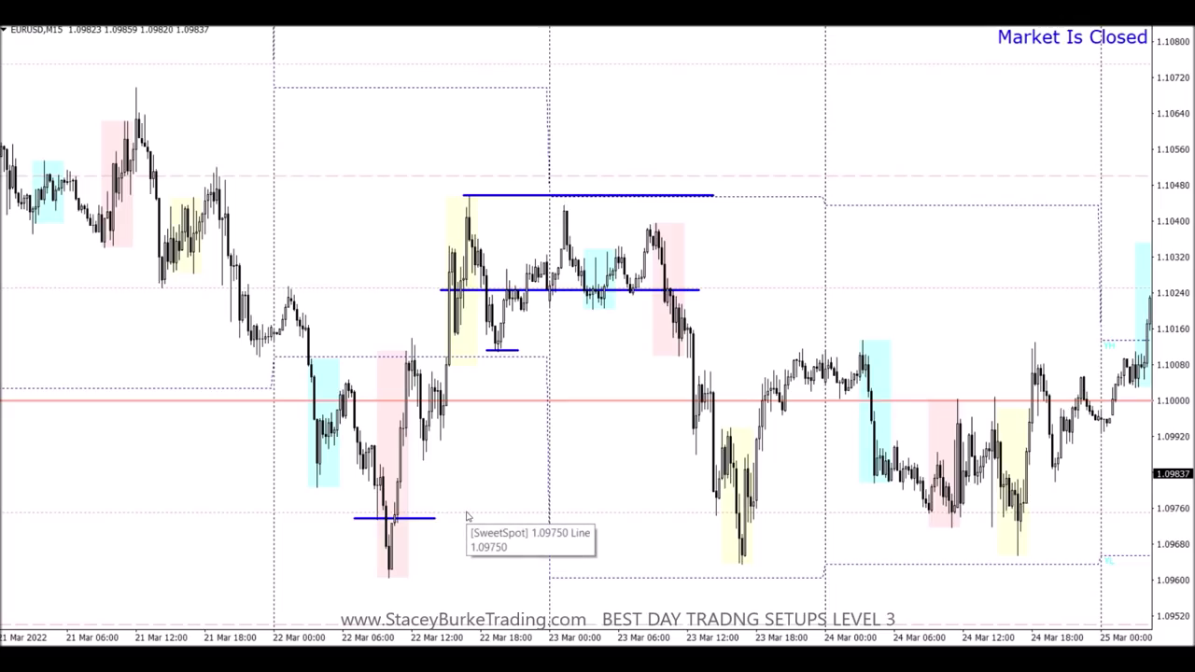
# Mark the early 25 March session highs on the NAS100 M15 chart with horizontal lines at about 14787 and 14813
pyautogui.moveTo(607, 201)
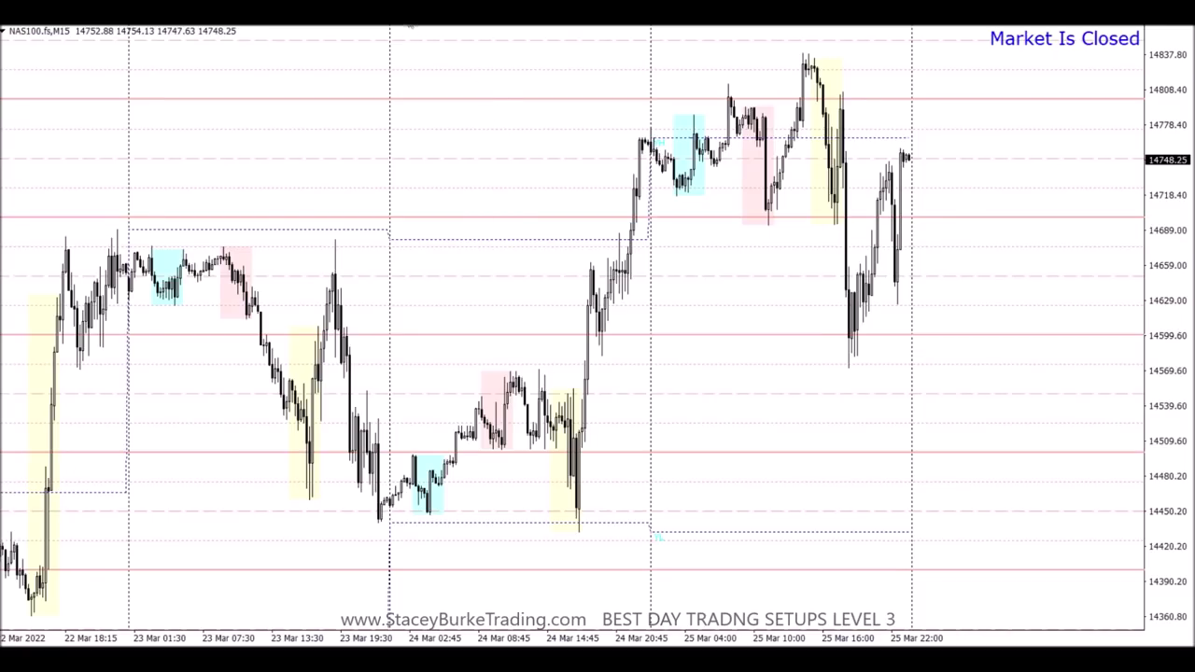
pyautogui.moveTo(676, 114); pyautogui.dragTo(718, 114)
pyautogui.moveTo(719, 84); pyautogui.dragTo(857, 84)
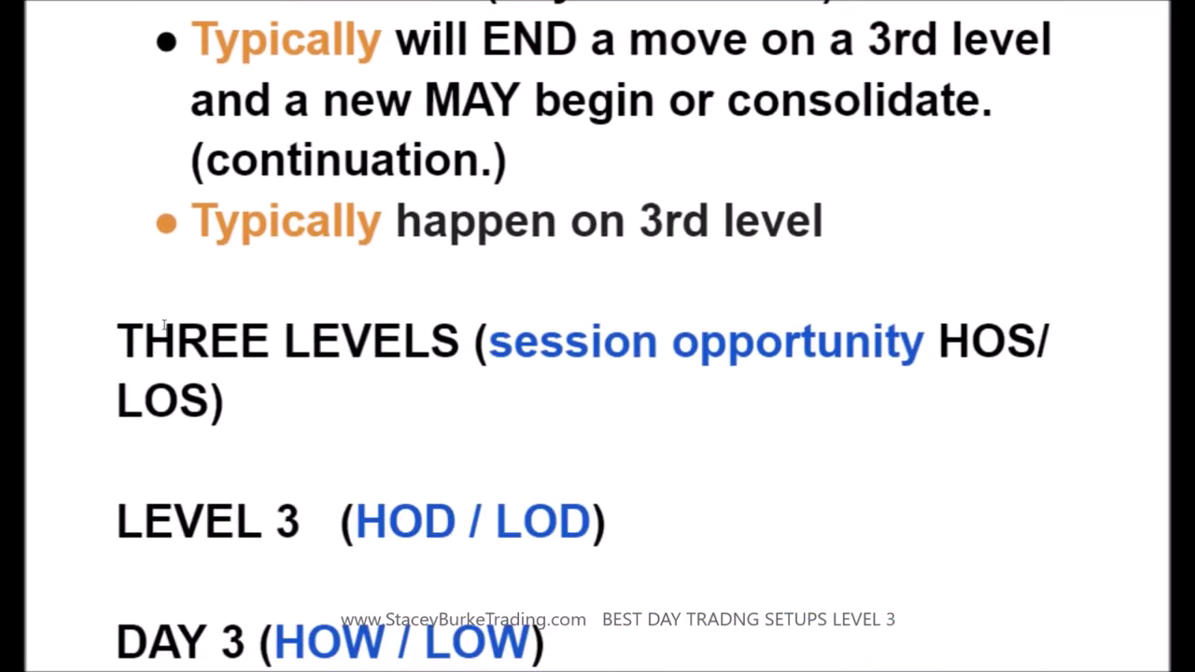
# In the trading notes, extend the LEVEL 3 line's parenthesis after LOD with ", HOM / LOW, HOW. LOW"
pyautogui.scroll(-3, 587, 358)
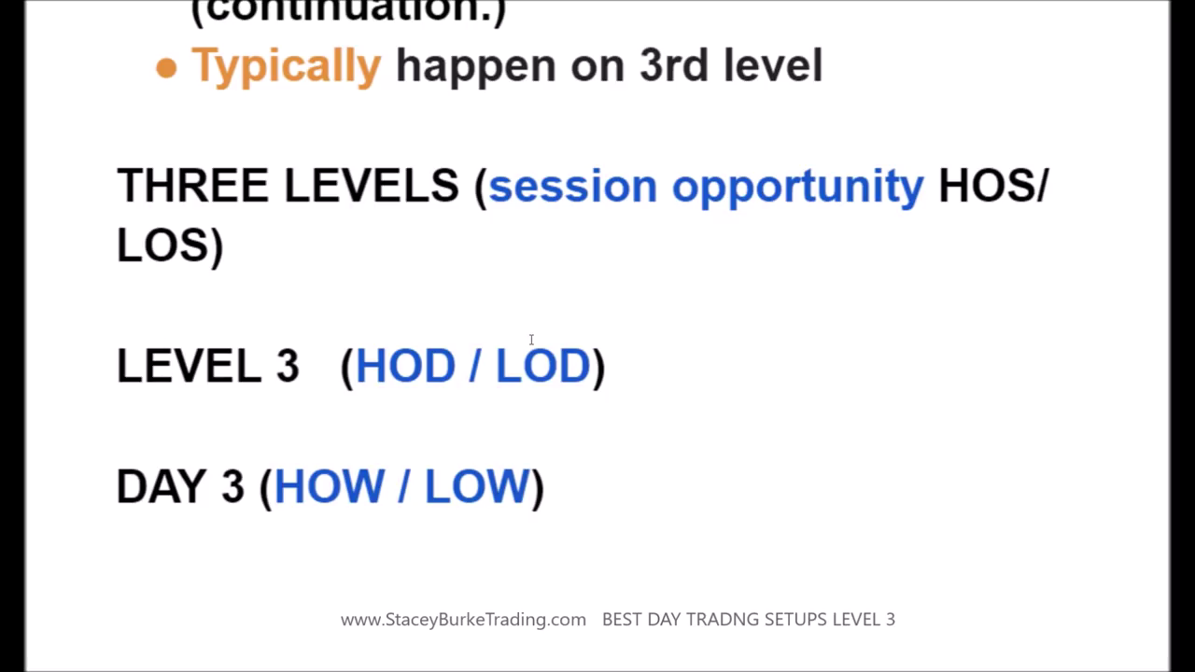
pyautogui.click(588, 357)
pyautogui.write(', HOM')
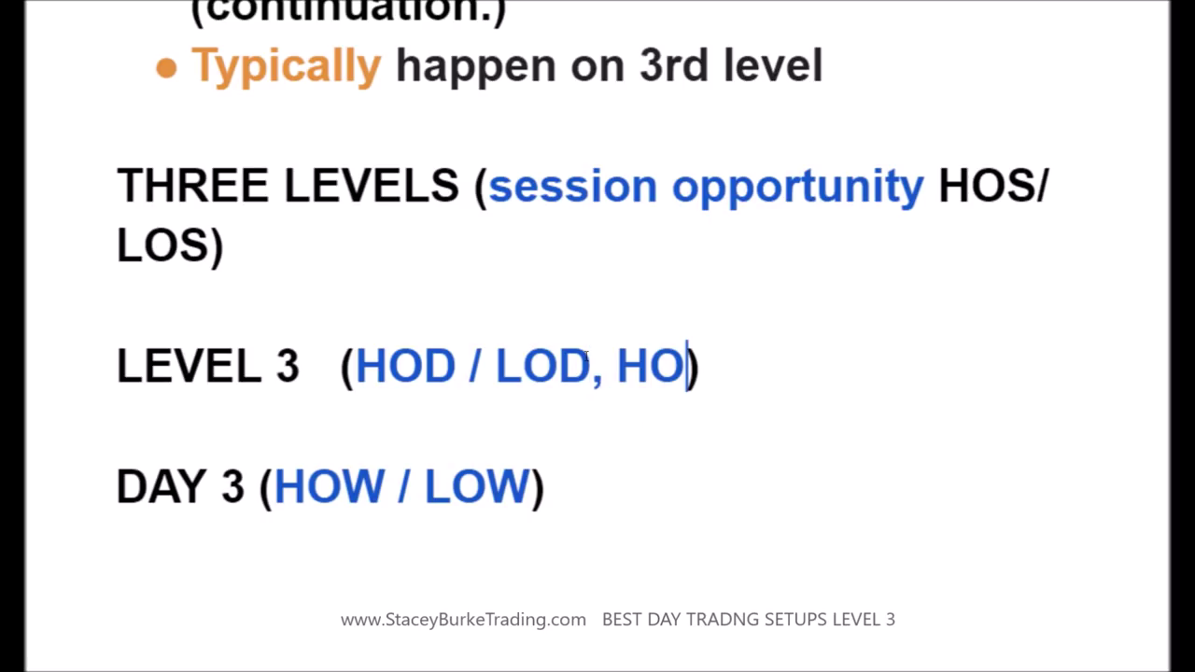
pyautogui.write(',')
pyautogui.press('BackSpace')
pyautogui.press('BackSpace')
pyautogui.write('/ ')
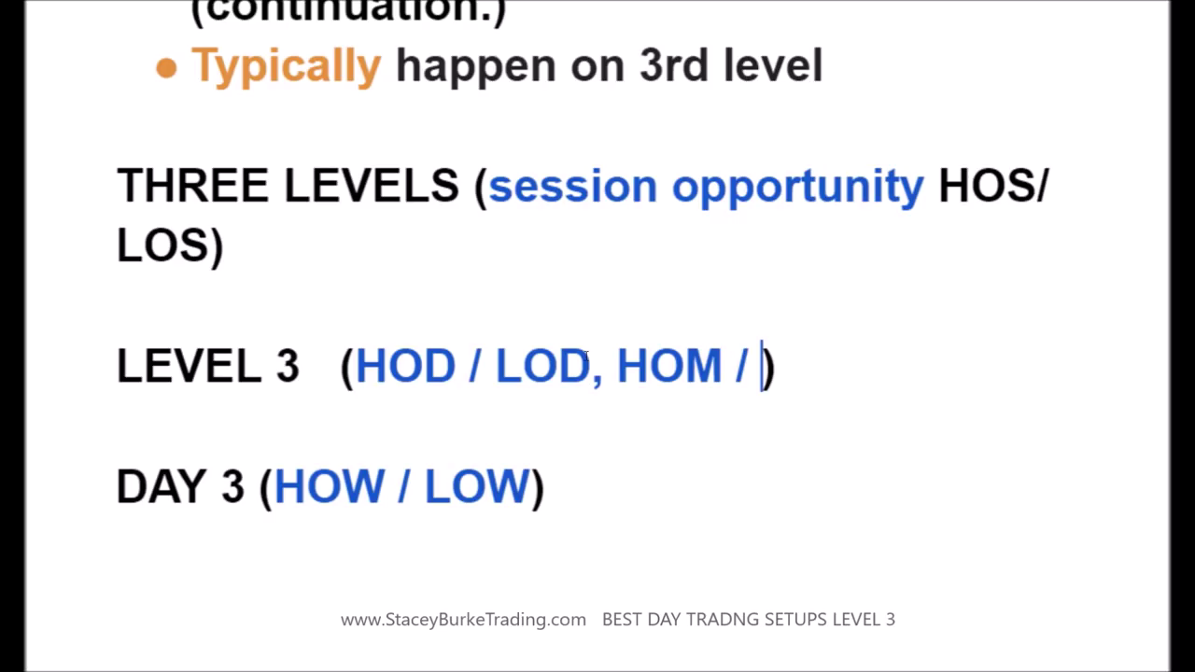
pyautogui.write('LOW,')
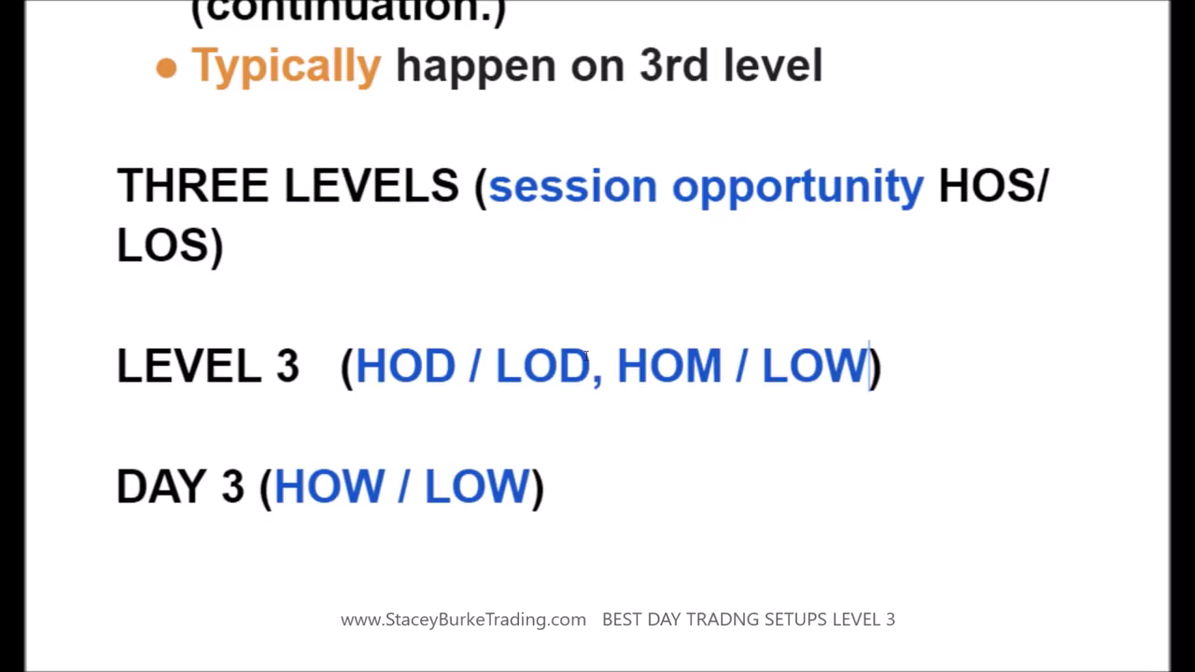
pyautogui.write('HOW. ')
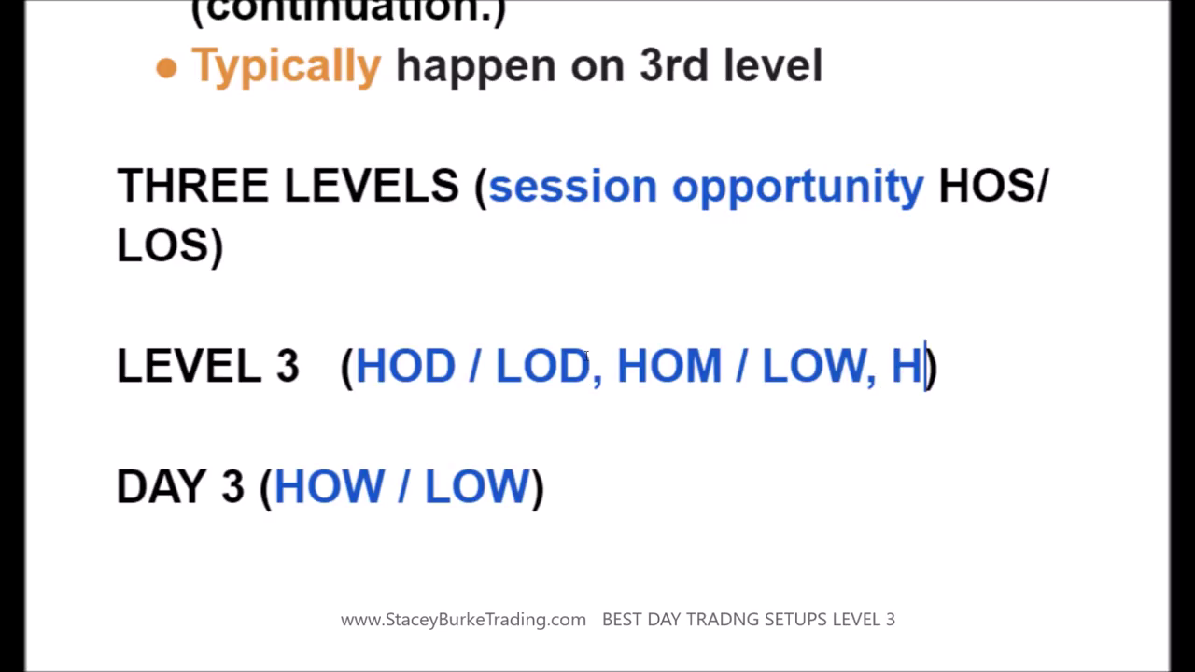
pyautogui.write('LOW')
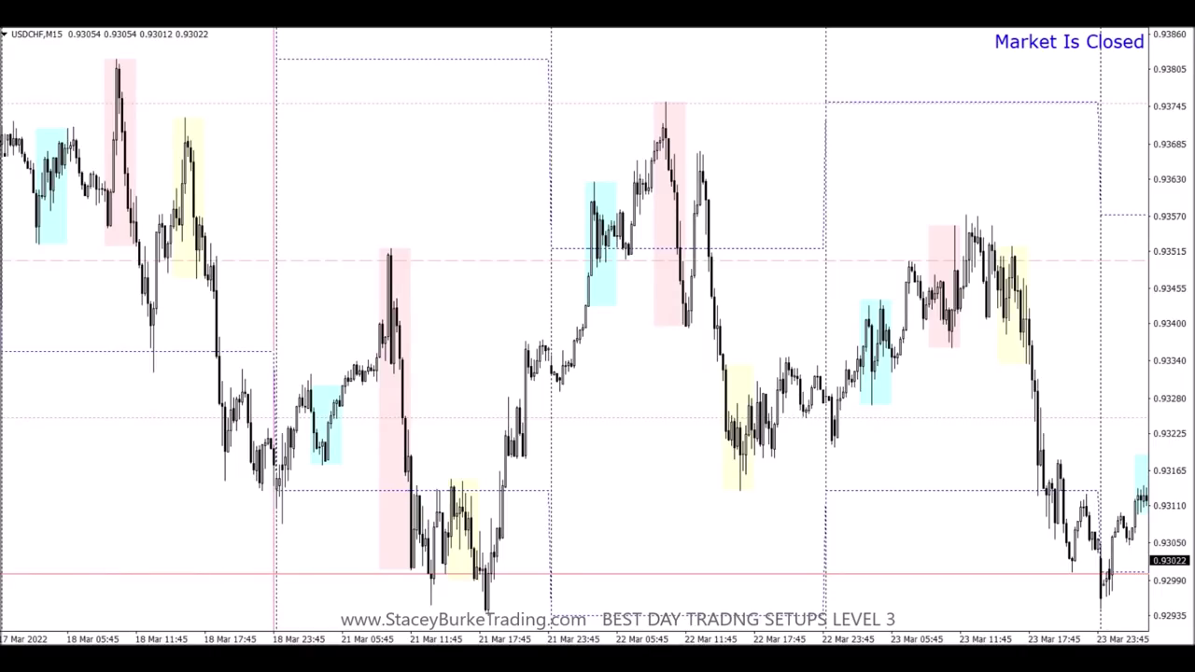
# Draw a horizontal line at about 0.9350 on the USDCHF M15 chart from the 21 March high through 24 March and compare the daily swings
pyautogui.scroll(-3, 533, 599)
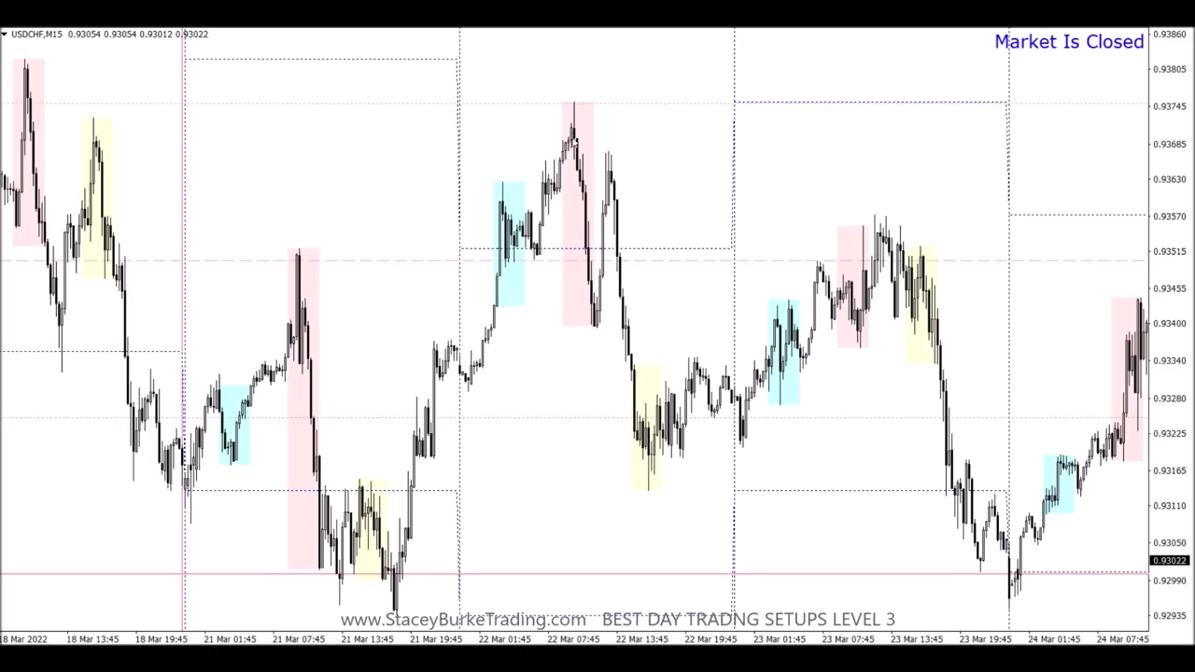
pyautogui.scroll(-3, 611, 252)
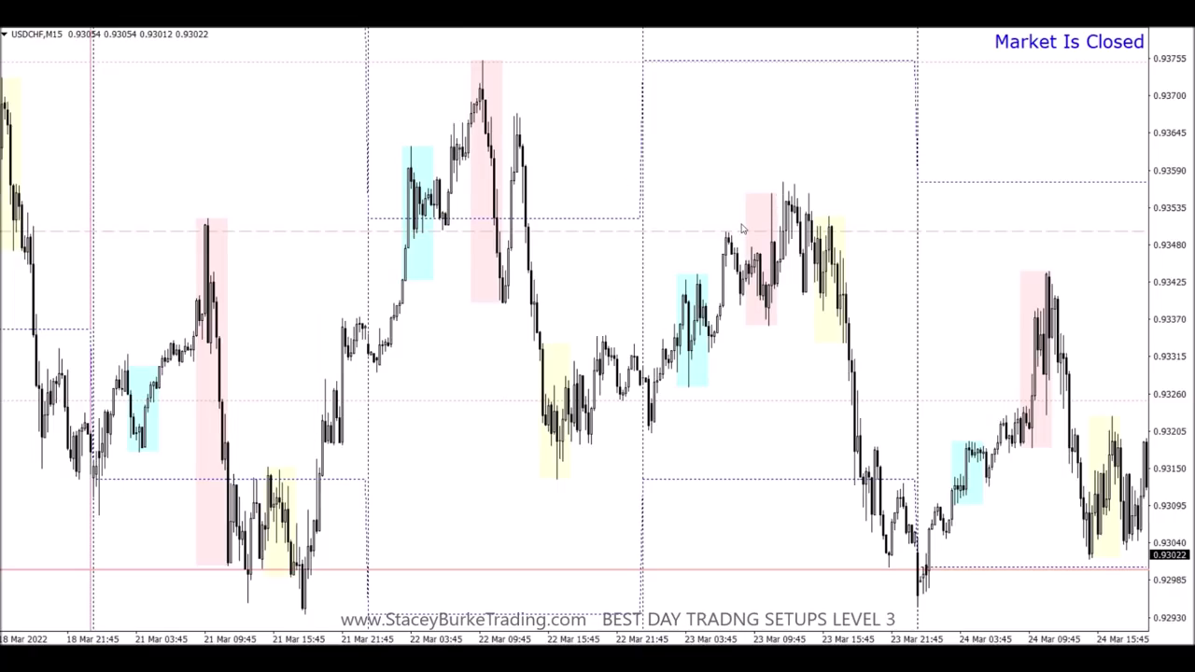
pyautogui.moveTo(173, 233); pyautogui.dragTo(1129, 233)
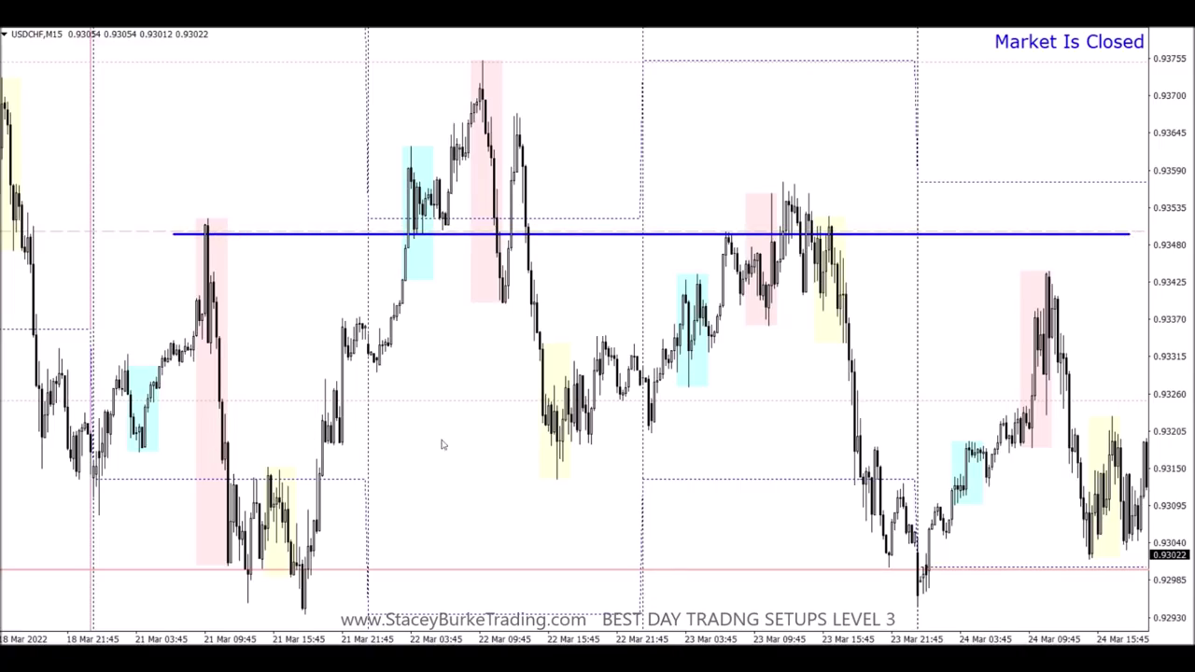
pyautogui.scroll(-4, 634, 462)
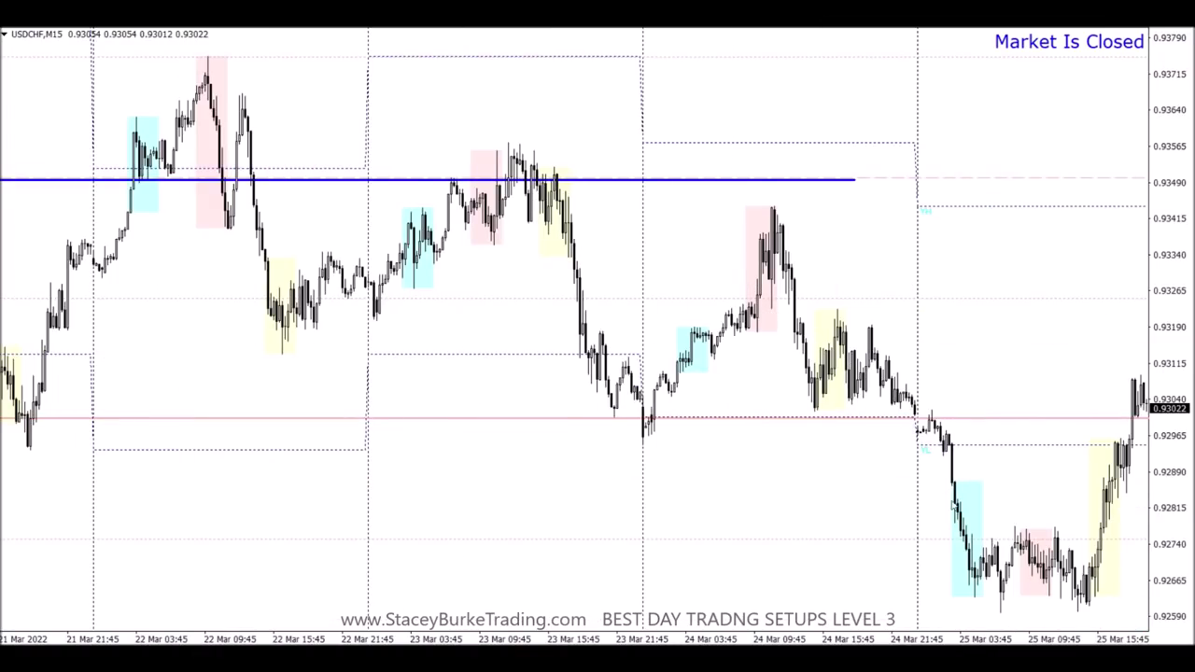
pyautogui.scroll(-2, 952, 579)
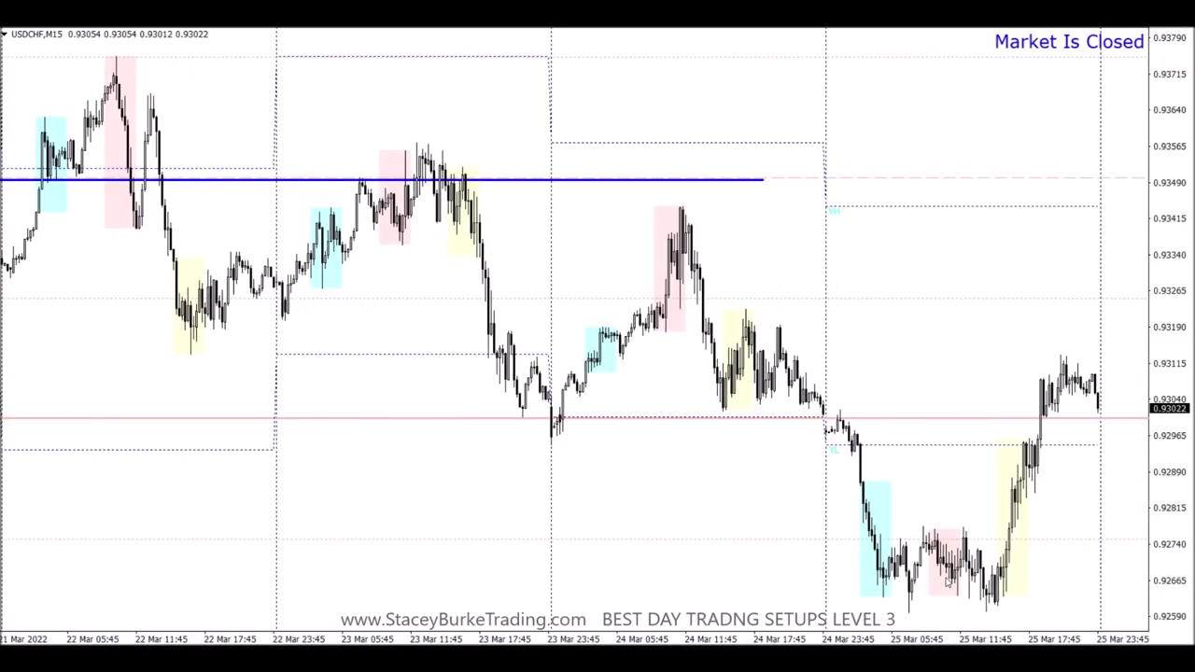
pyautogui.scroll(2, 392, 460)
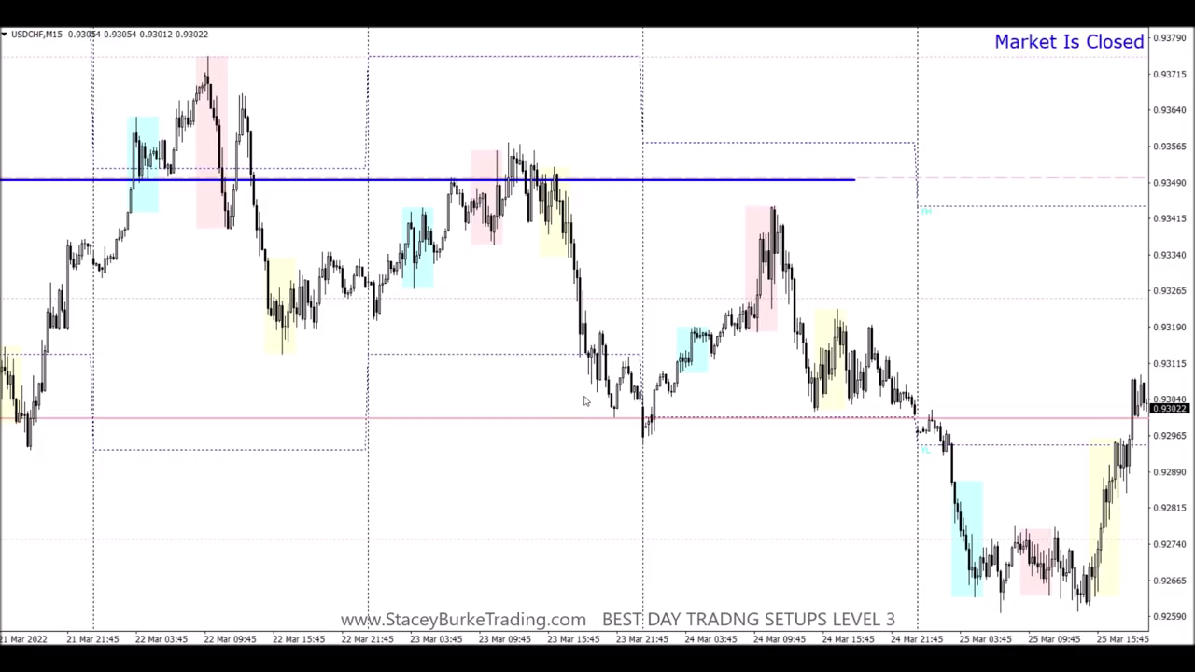
pyautogui.scroll(-6, 555, 401)
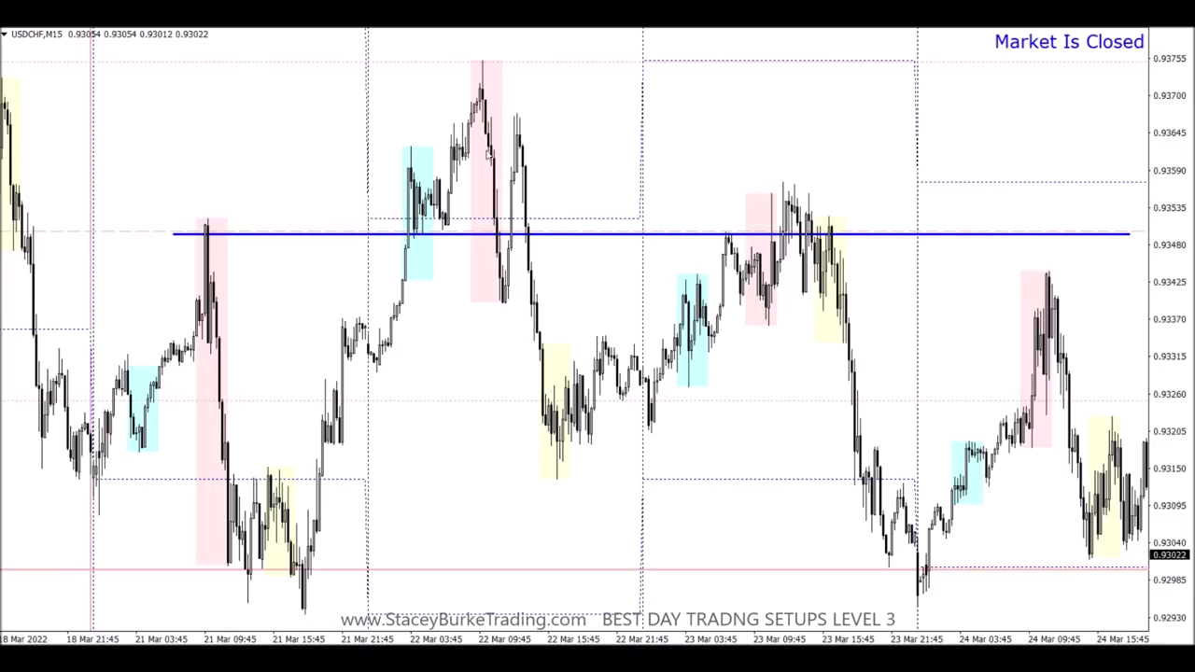
# Switch to the USDJPY M15 chart and draw a rising trendline under the lows from about 118.1 on 17 March to about 122.4 beyond 25 March
pyautogui.hotkey('ctrl', 'F6')
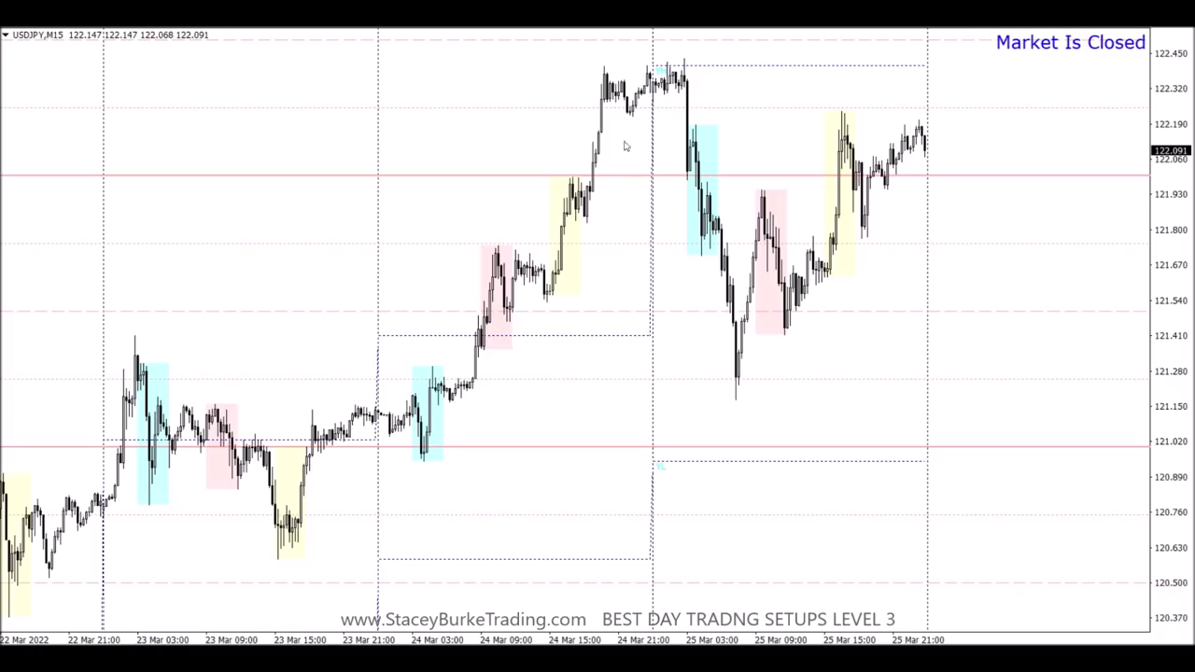
pyautogui.press('-')
pyautogui.press('-')
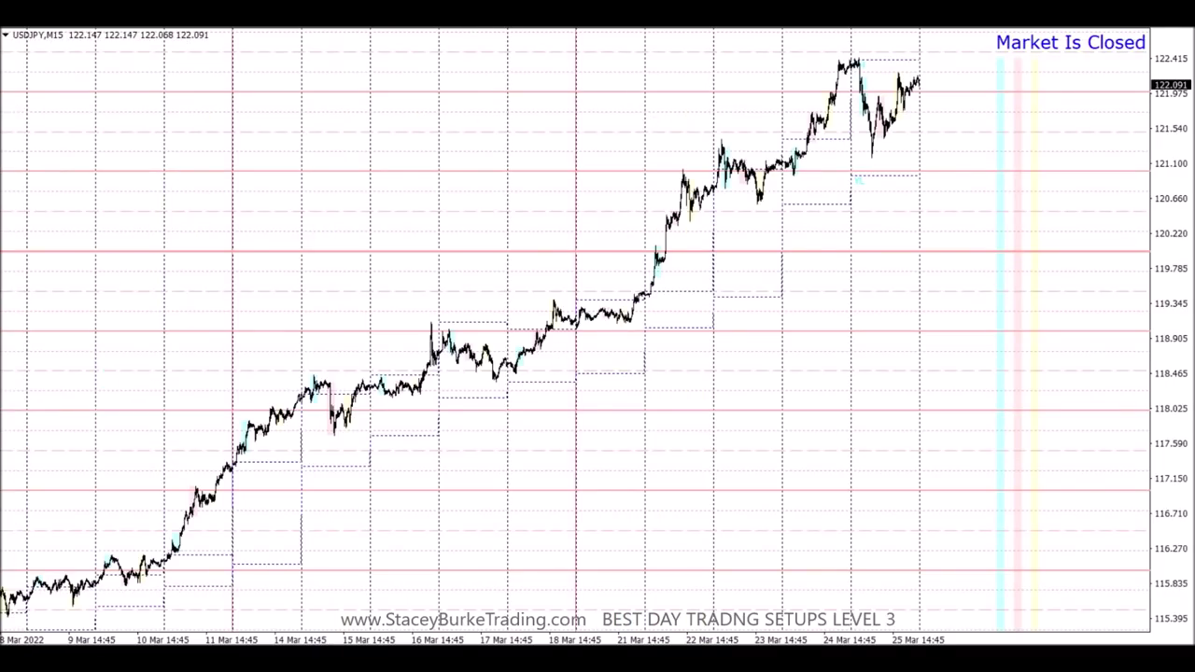
pyautogui.moveTo(507, 390); pyautogui.dragTo(695, 337)
pyautogui.moveTo(825, 261); pyautogui.dragTo(1019, 72)
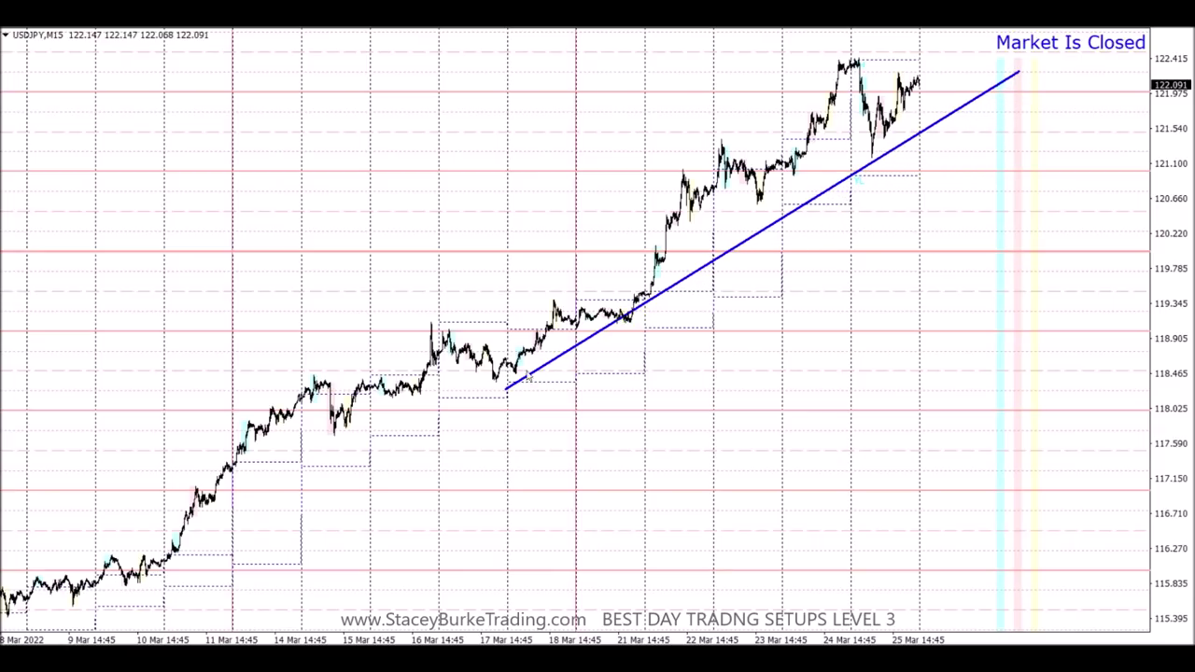
pyautogui.doubleClick(506, 389)
pyautogui.moveTo(507, 389); pyautogui.dragTo(513, 405)
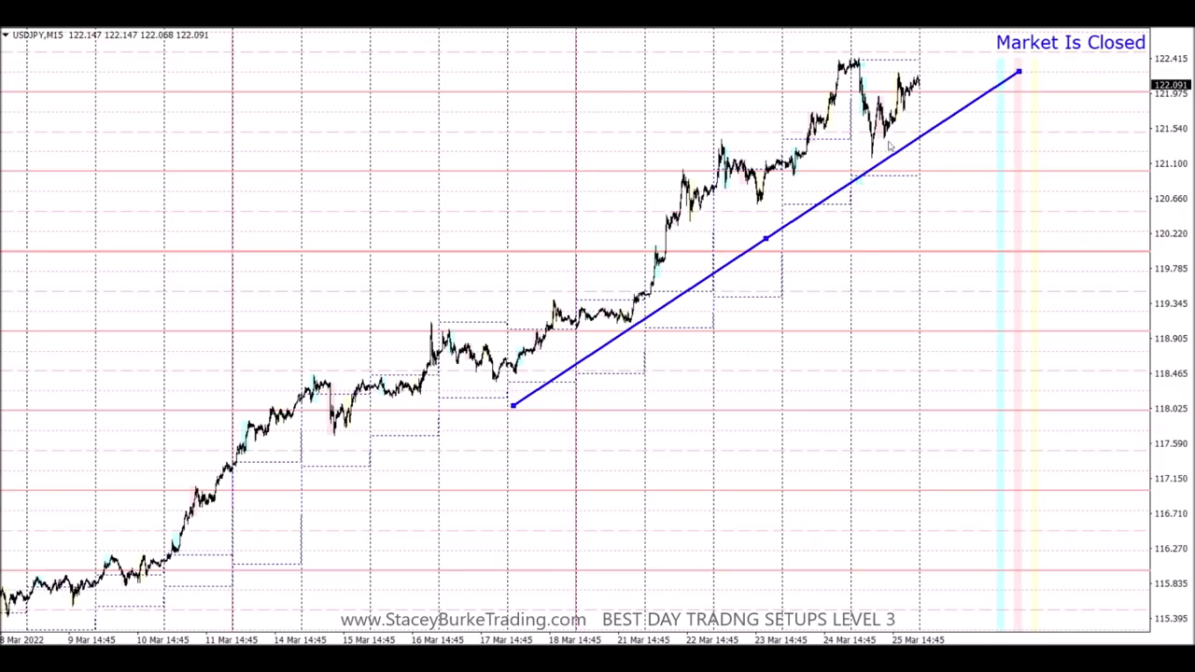
pyautogui.moveTo(1018, 72); pyautogui.dragTo(1016, 61)
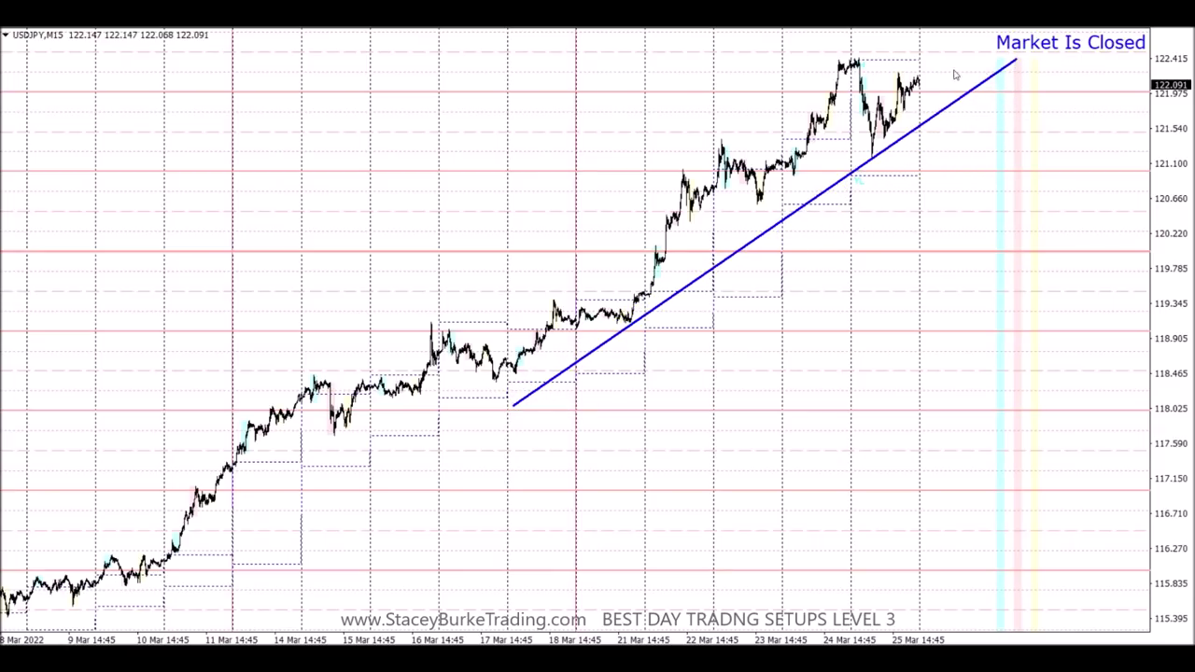
# Mark three successive USDJPY highs from 23 to 24 March with horizontal lines at about 121.40, 121.73 and 122.41
pyautogui.press('+')
pyautogui.press('+')
pyautogui.press('+')
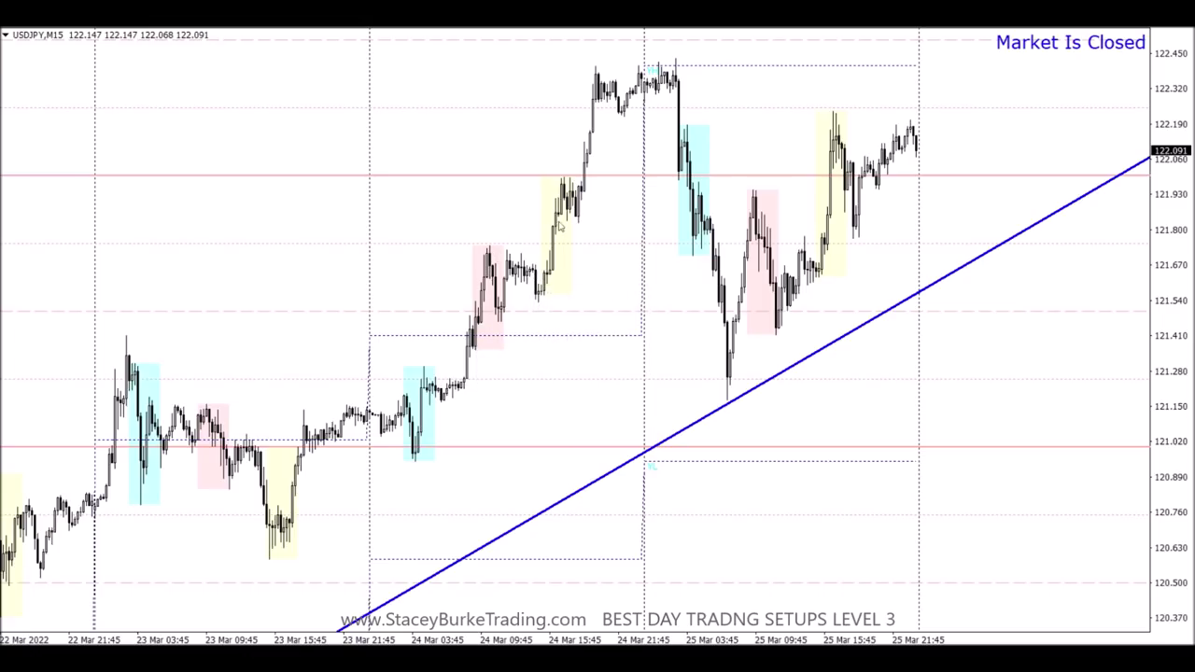
pyautogui.moveTo(599, 96)
pyautogui.moveTo(122, 338); pyautogui.dragTo(609, 337)
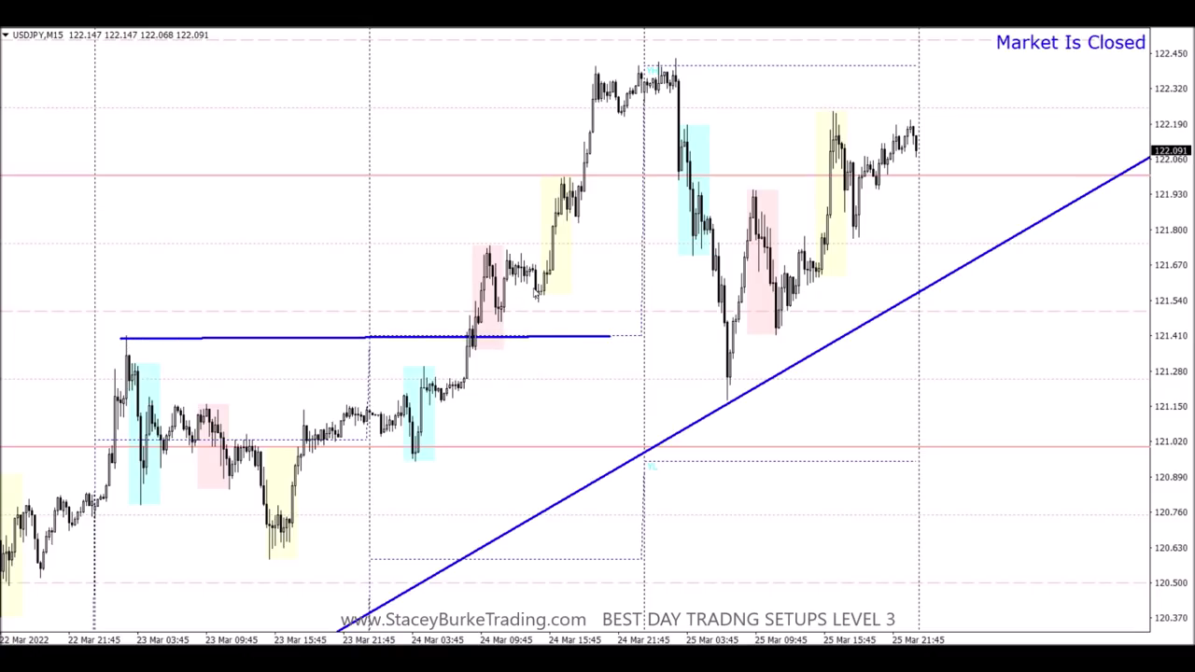
pyautogui.moveTo(478, 248); pyautogui.dragTo(582, 248)
pyautogui.moveTo(586, 64); pyautogui.dragTo(684, 64)
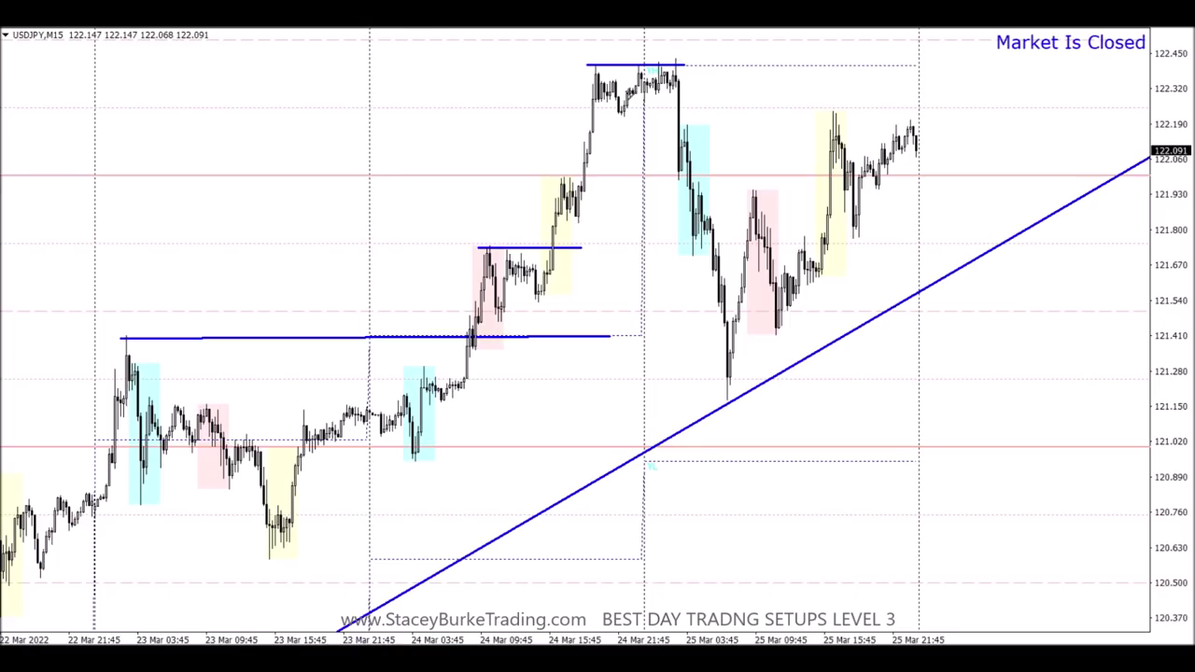
# Draw horizontal lines under USDJPY's late 24 March consolidation at about 122.29 and 122.24, plus a rising line along that day's advance
pyautogui.moveTo(628, 95); pyautogui.dragTo(678, 95)
pyautogui.moveTo(581, 113); pyautogui.dragTo(695, 113)
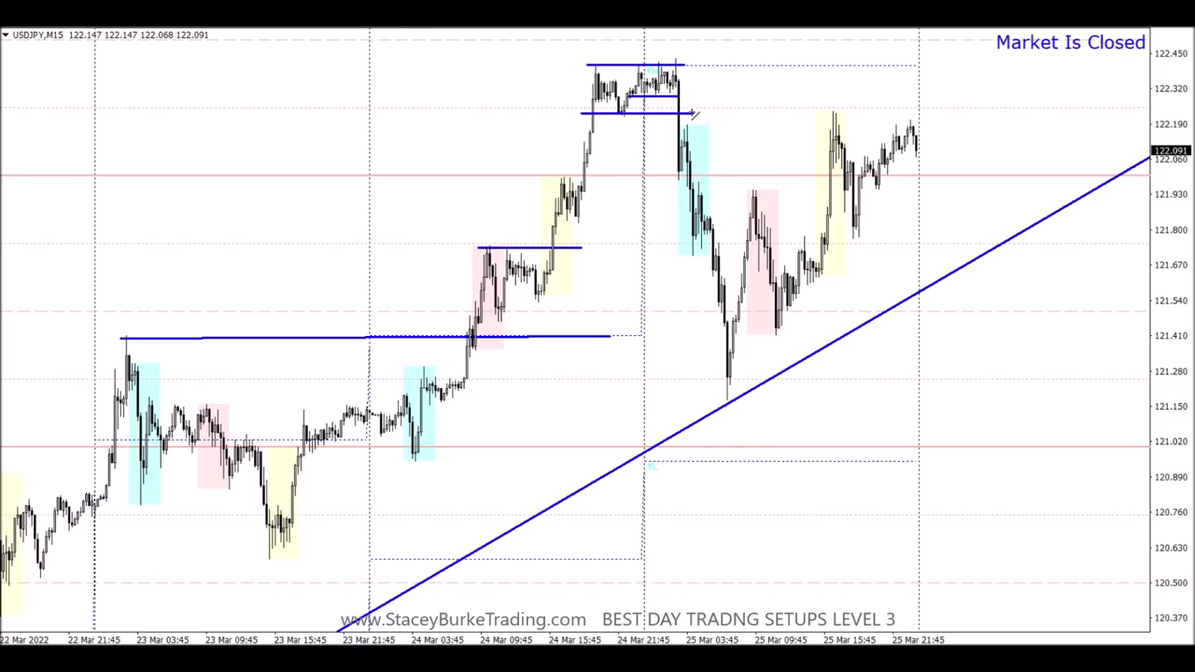
pyautogui.doubleClick(638, 112)
pyautogui.click(638, 113)
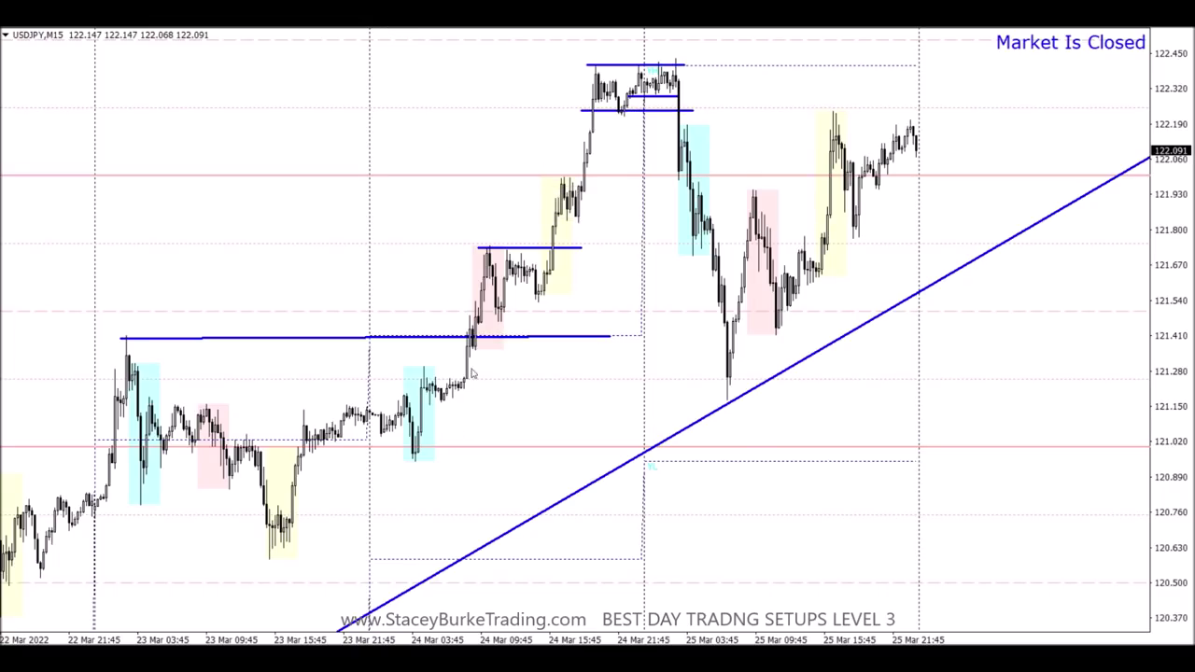
pyautogui.moveTo(437, 447)
pyautogui.mouseDown()
pyautogui.moveTo(533, 370)
pyautogui.moveTo(590, 229)
pyautogui.mouseUp()
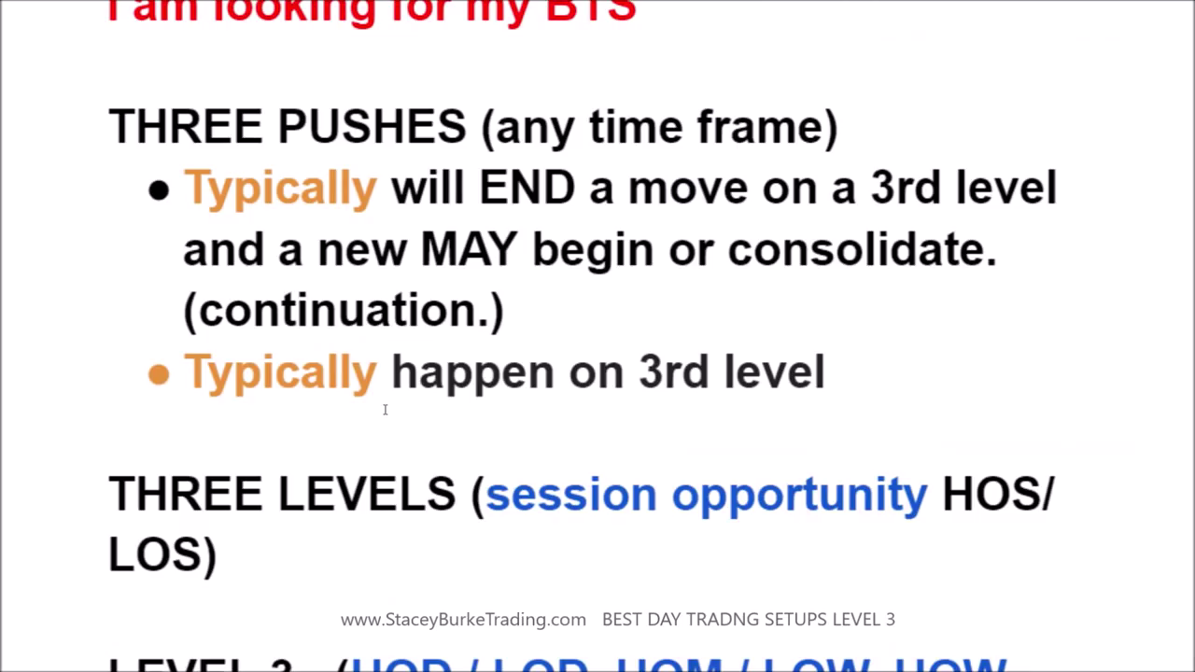
pyautogui.scroll(-2, 378, 392)
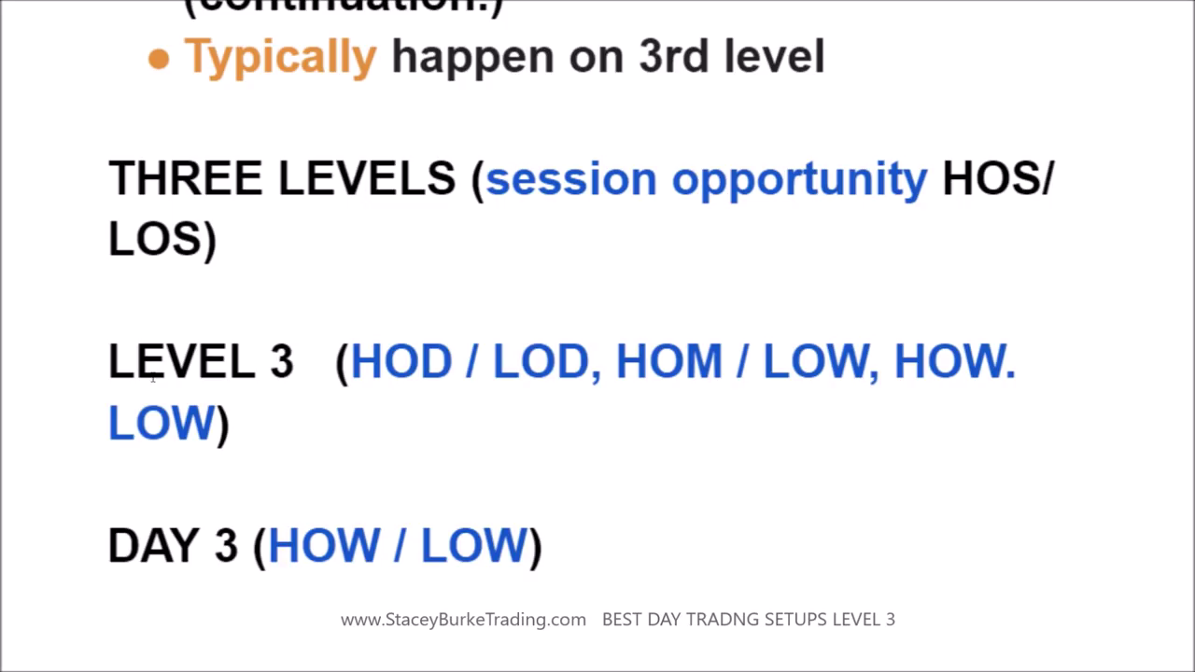
# Switch to the GBPCHF M15 chart and draw a horizontal line at about 1.2415 from the 17 March high through the 23 March high
pyautogui.scroll(-10, 376, 390)
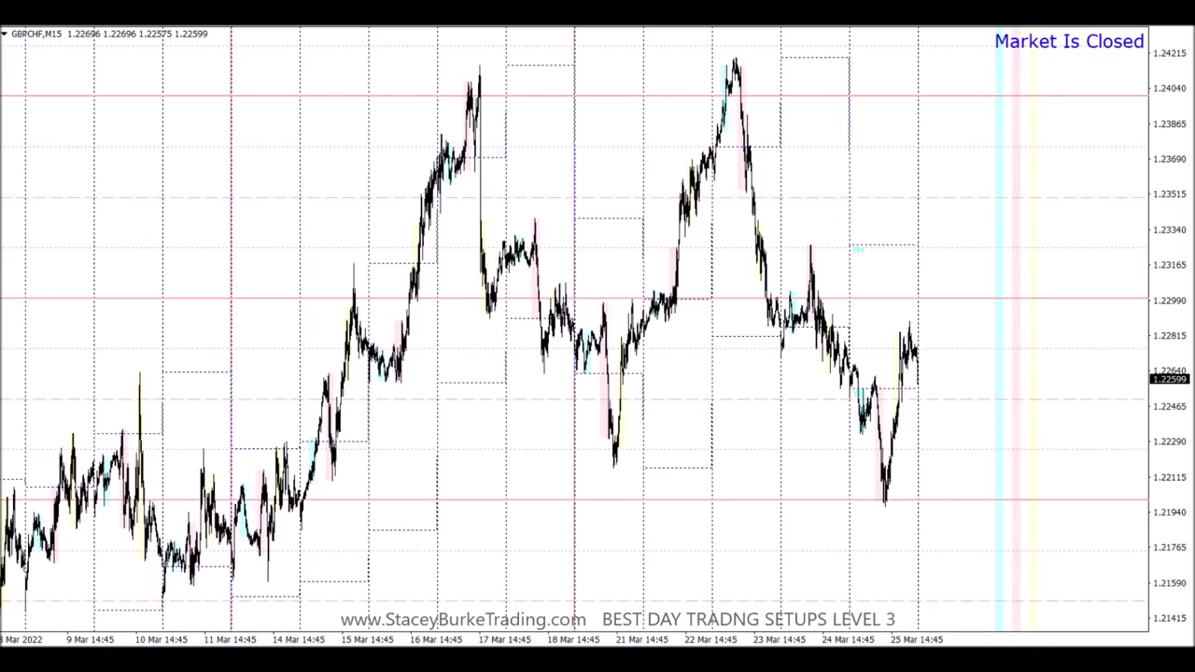
pyautogui.moveTo(473, 66); pyautogui.dragTo(764, 66)
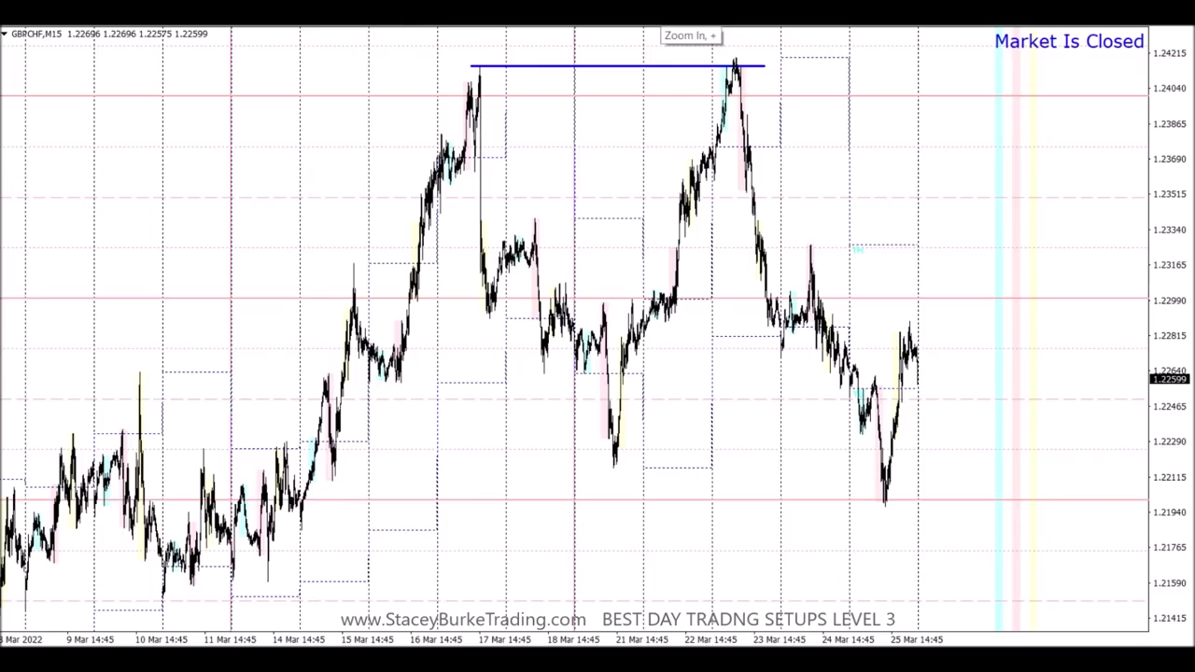
# Draw converging rising lines around GBPCHF's 22 March consolidation and short horizontal lines at about 1.2409 and 1.2400 beneath the 23 March high
pyautogui.click(681, 23)
pyautogui.scroll(-10, 664, 74)
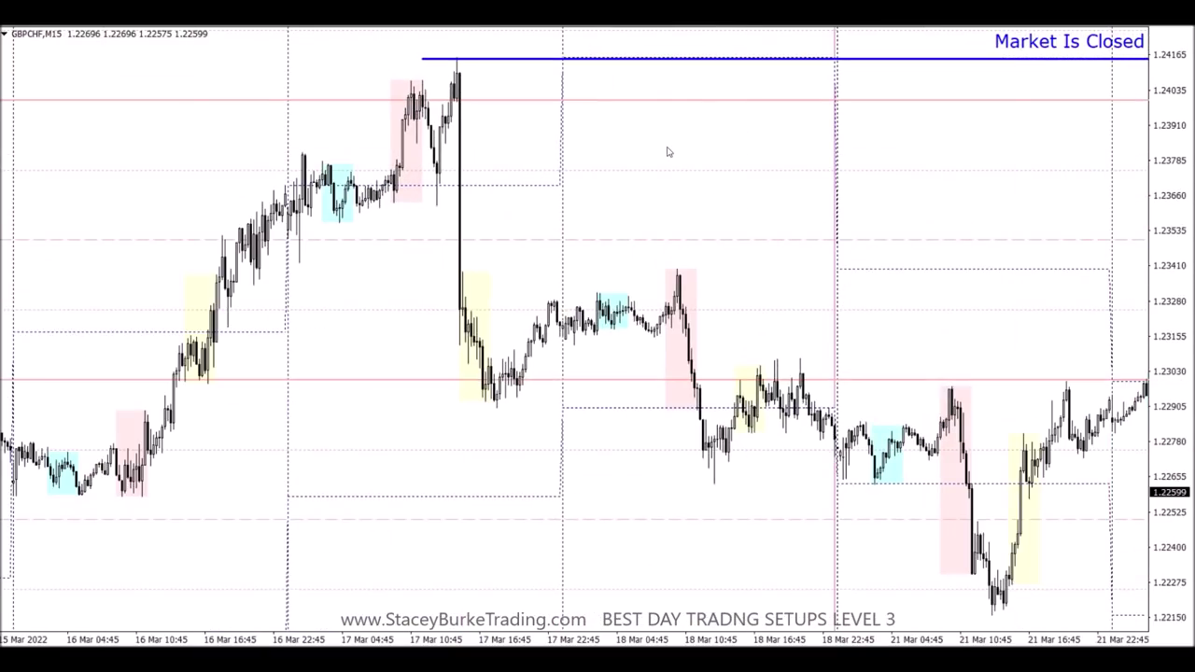
pyautogui.scroll(-6, 668, 152)
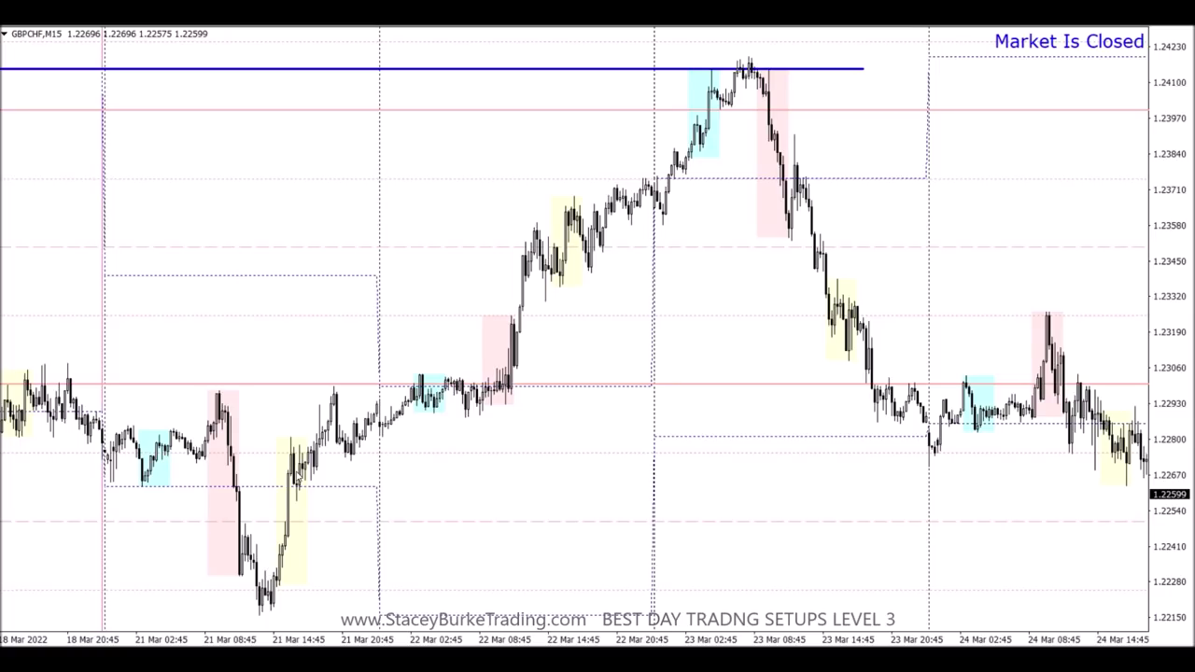
pyautogui.scroll(-3, 383, 478)
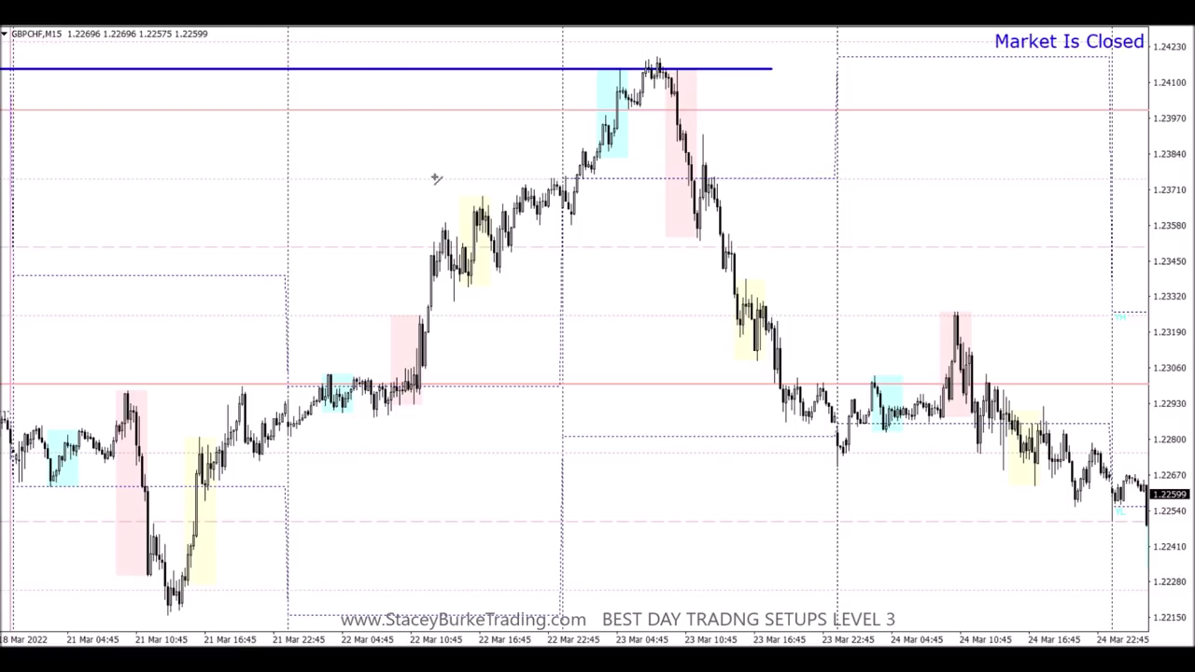
pyautogui.moveTo(453, 303); pyautogui.dragTo(580, 221)
pyautogui.moveTo(436, 214); pyautogui.dragTo(570, 176)
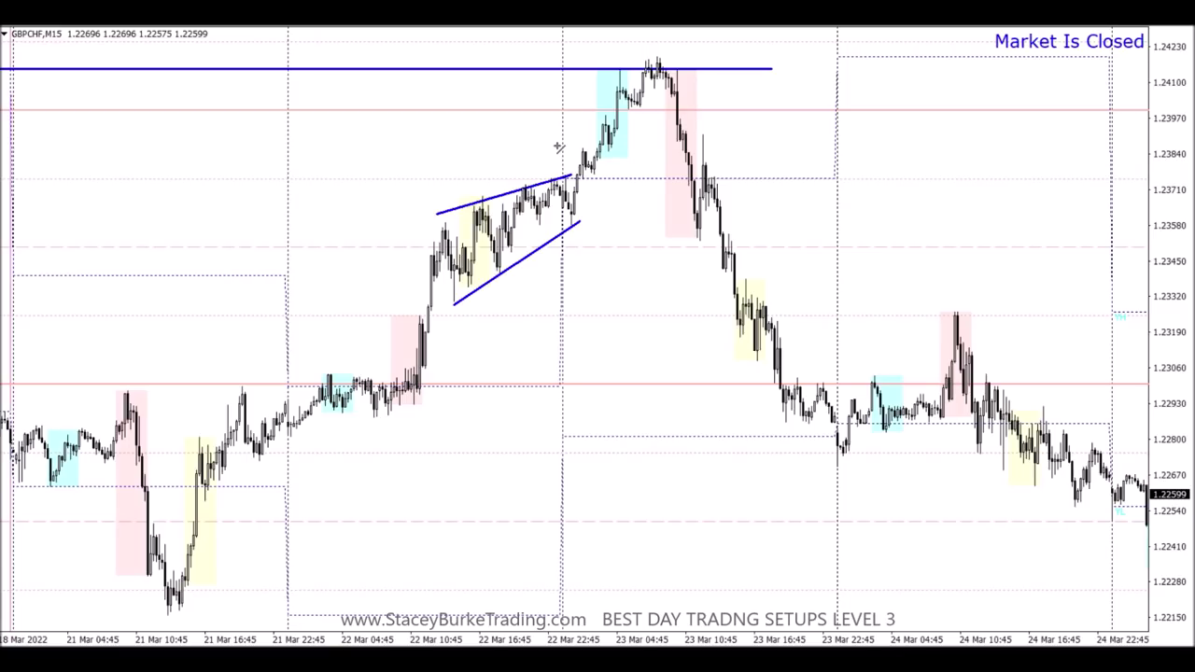
pyautogui.moveTo(634, 84); pyautogui.dragTo(696, 86)
pyautogui.moveTo(608, 111); pyautogui.dragTo(711, 112)
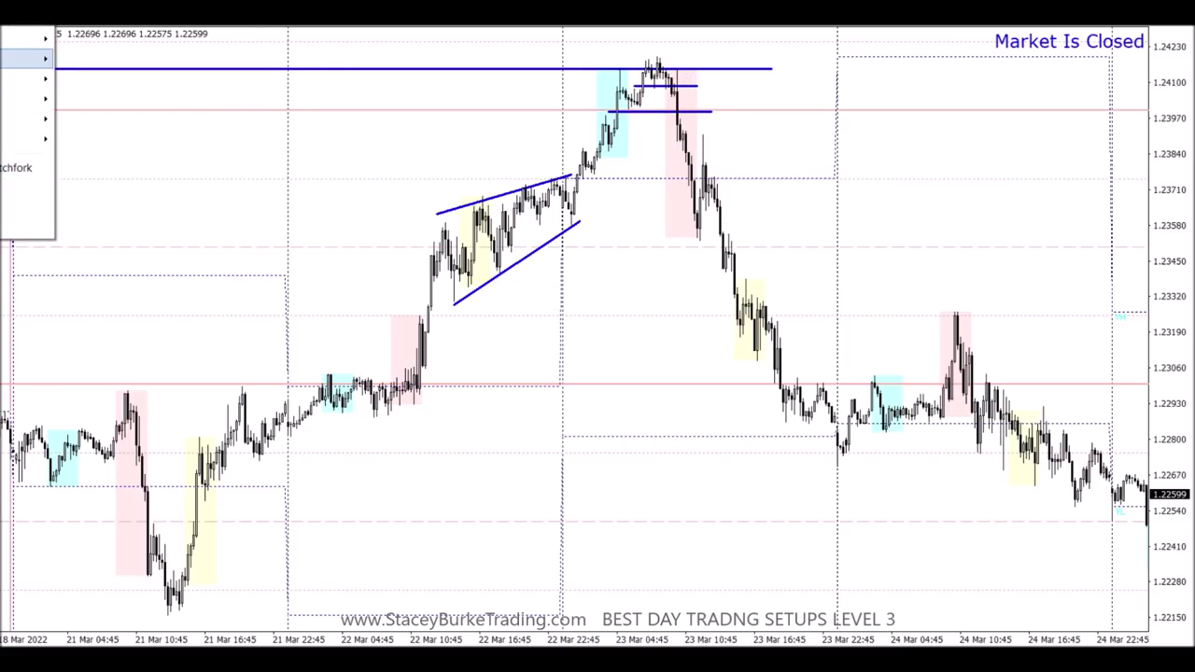
# Try a rectangle from about 1.2337 down to 1.2301 across GBPCHF's 22 to 23 March rise and fall, and delete it
pyautogui.moveTo(28, 119)
pyautogui.click(98, 119)
pyautogui.moveTo(414, 282); pyautogui.dragTo(751, 382)
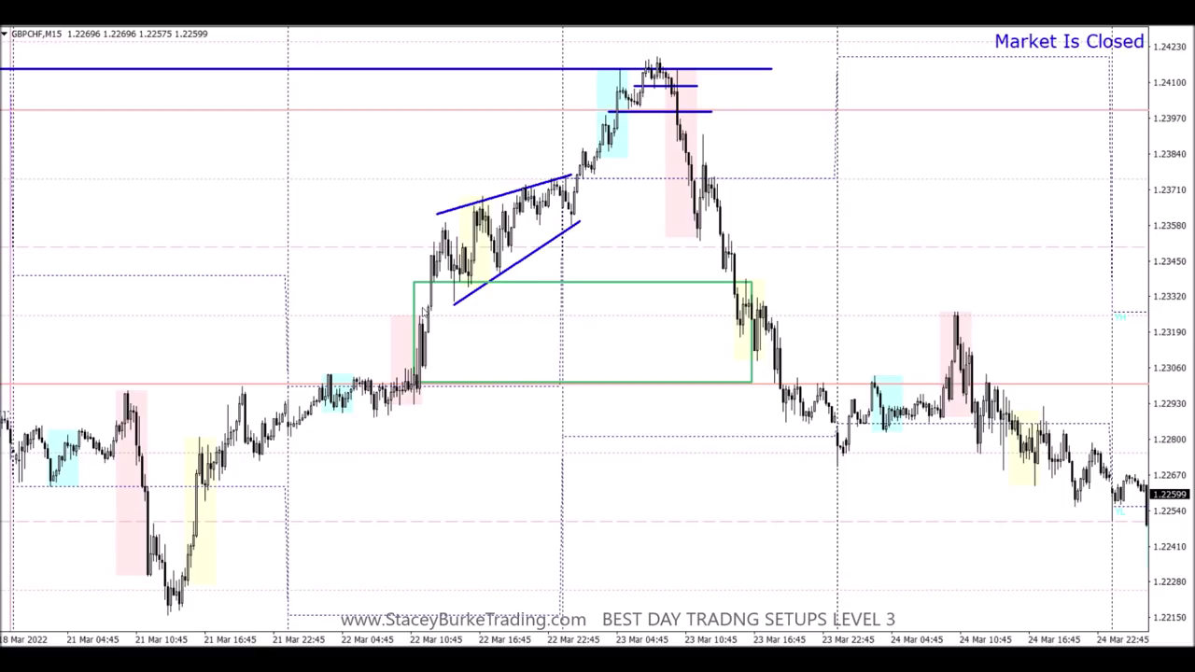
pyautogui.doubleClick(752, 288)
pyautogui.press('Delete')
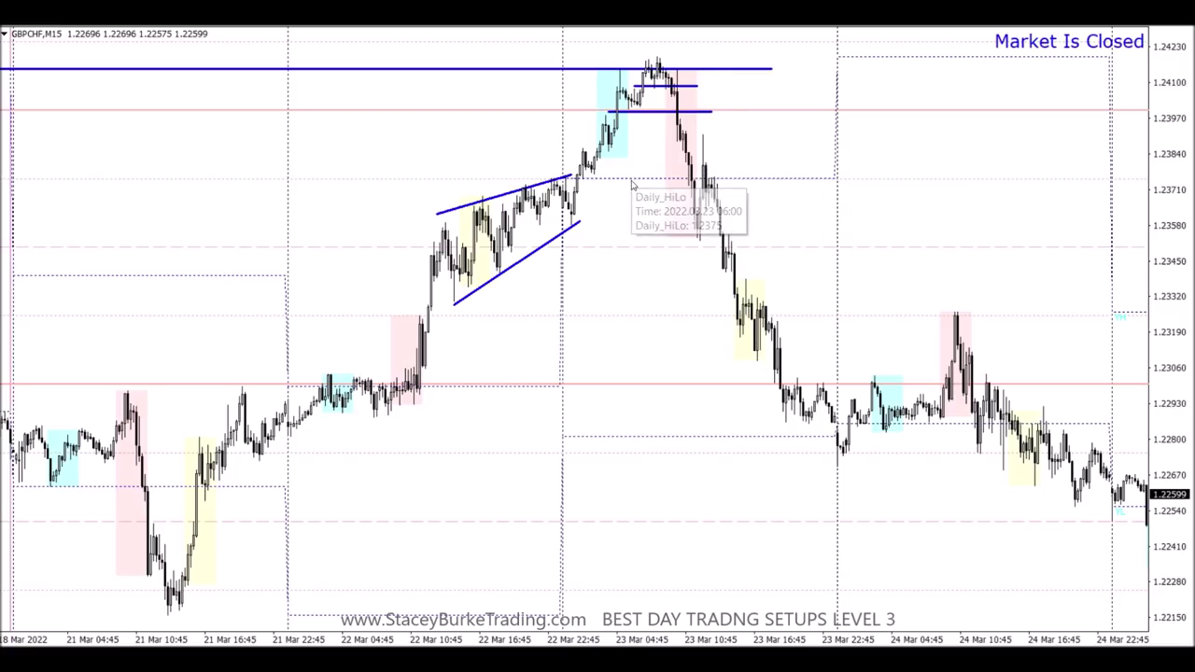
# Examine GBPCHF's swings from the 23 March high through 25 March and compare them with the notes on what markets do
pyautogui.scroll(2, 563, 296)
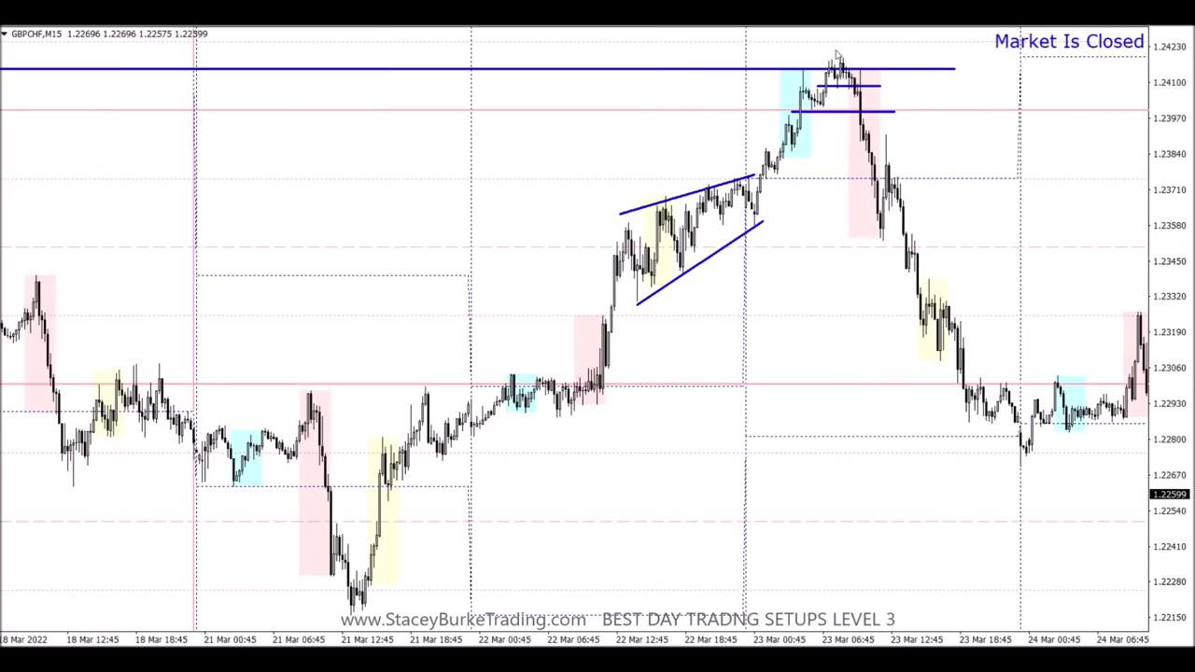
pyautogui.scroll(-2, 836, 168)
pyautogui.scroll(-2, 685, 551)
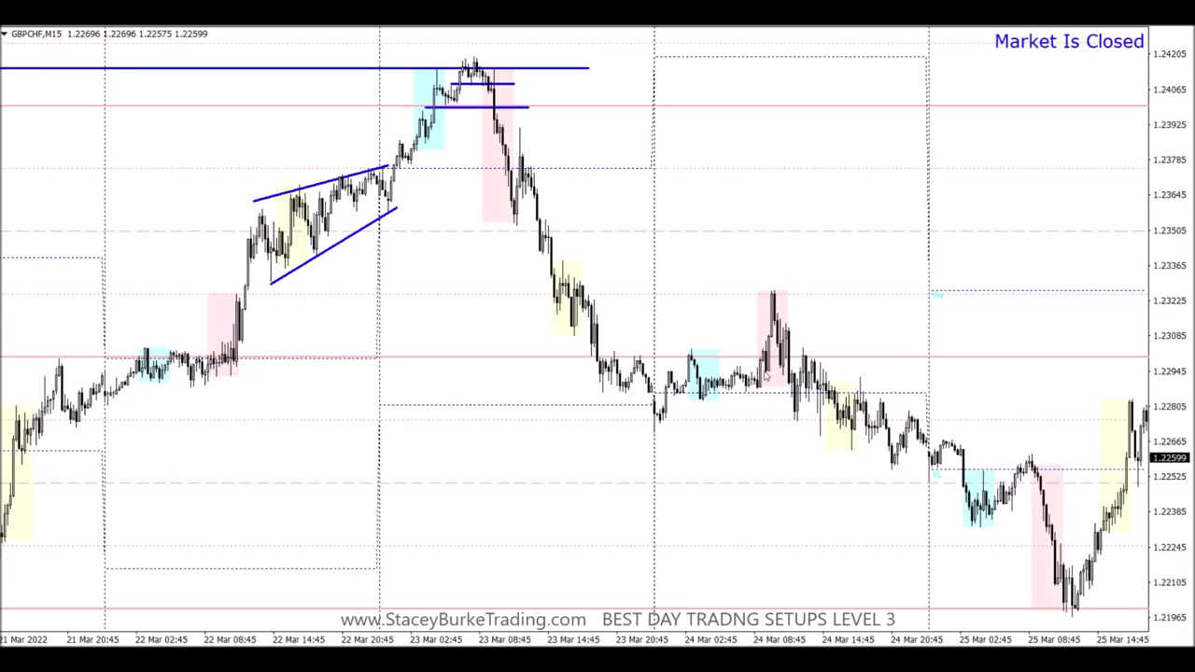
pyautogui.press('End')
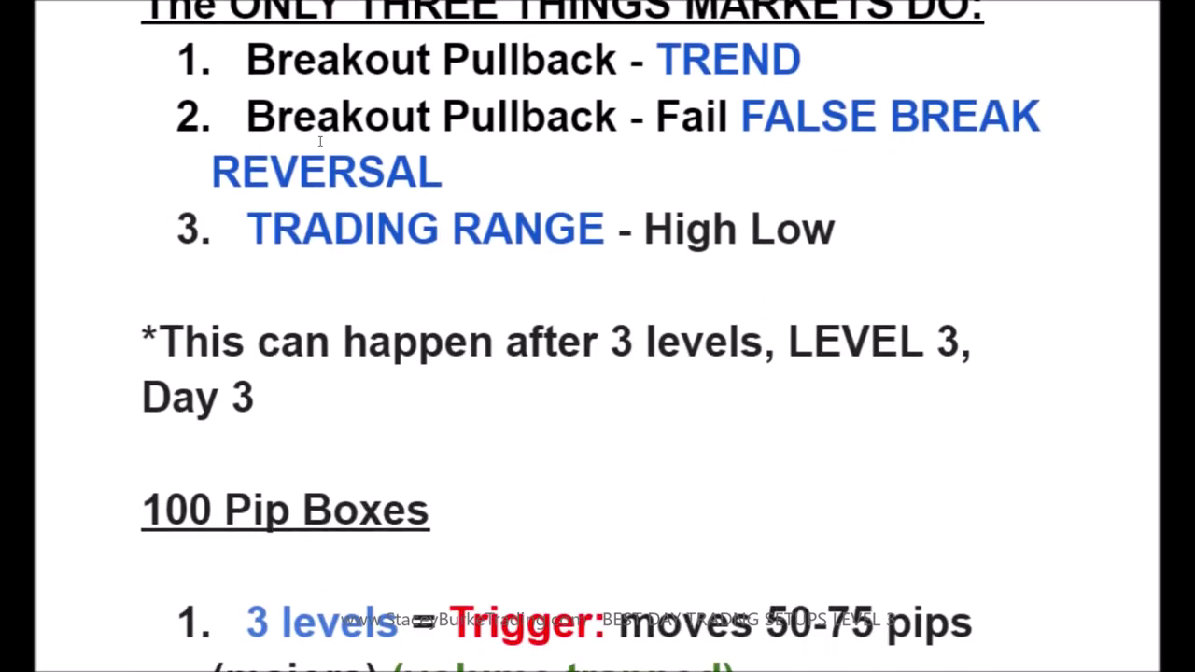
pyautogui.scroll(3, 301, 72)
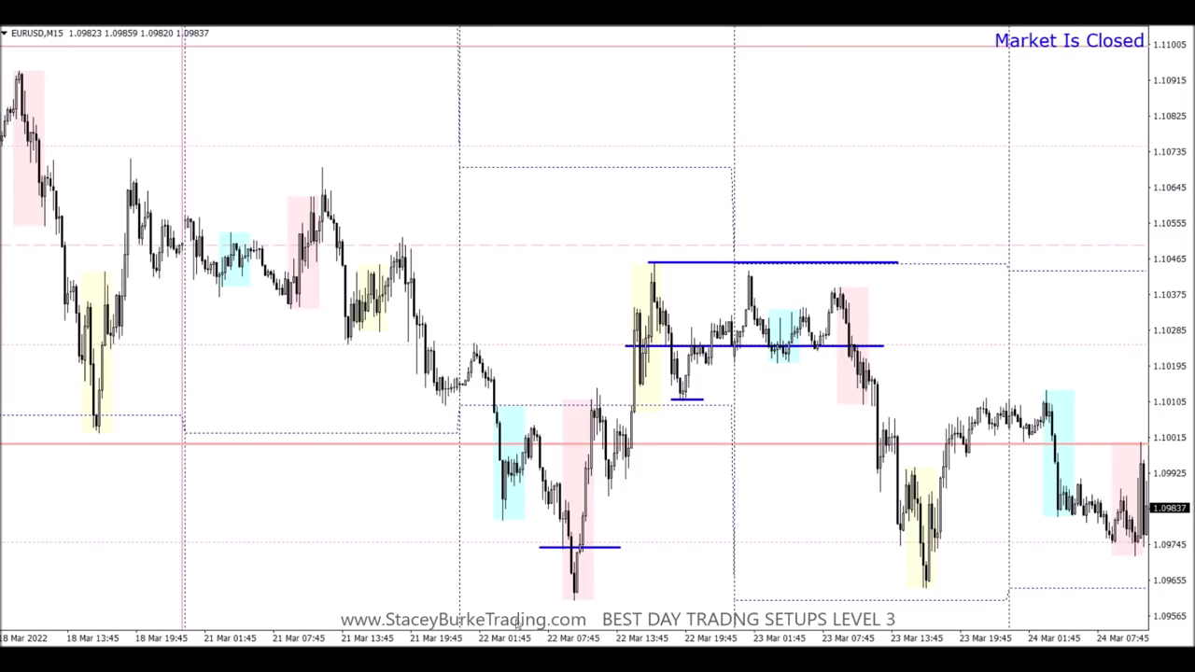
# Draw a horizontal line at about 1.0974 on the EURUSD M15 chart across the lows from 22 March to late 25 March
pyautogui.scroll(-2, 516, 623)
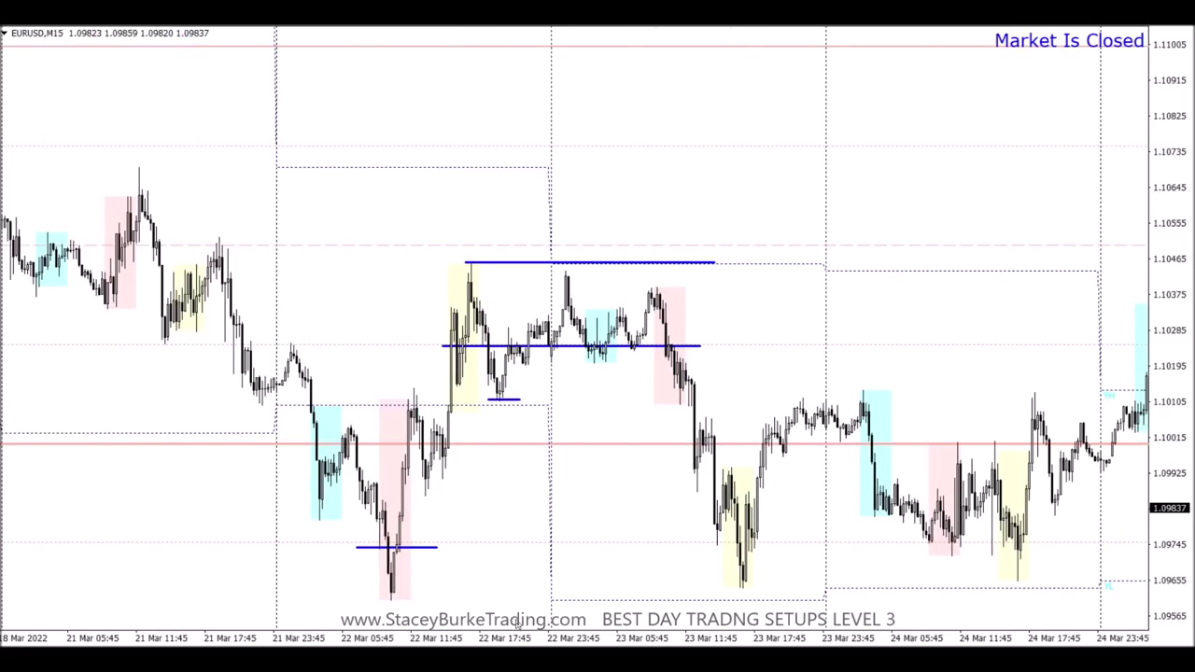
pyautogui.scroll(-2, 516, 623)
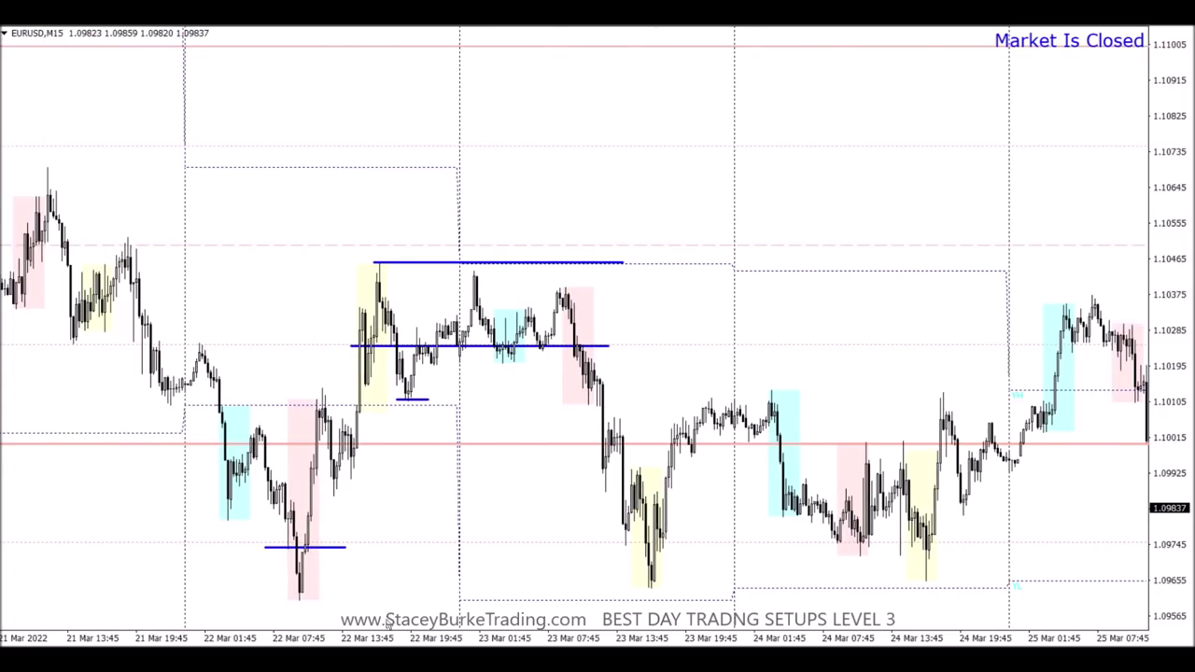
pyautogui.scroll(-2, 285, 501)
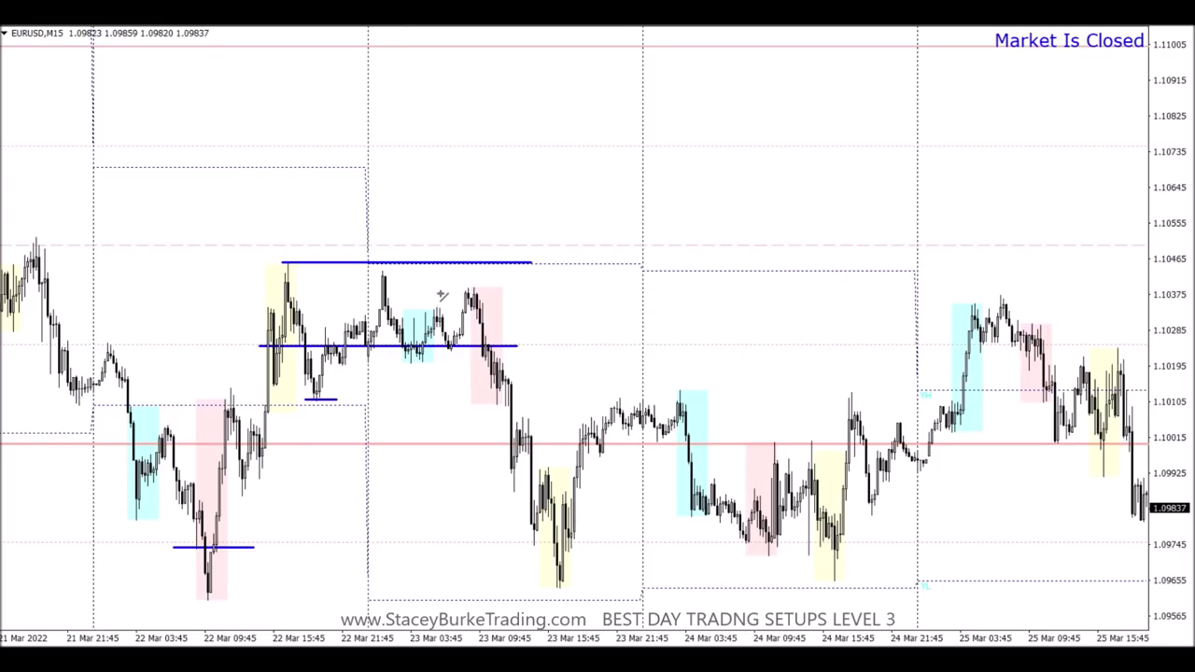
pyautogui.moveTo(158, 547); pyautogui.dragTo(969, 549)
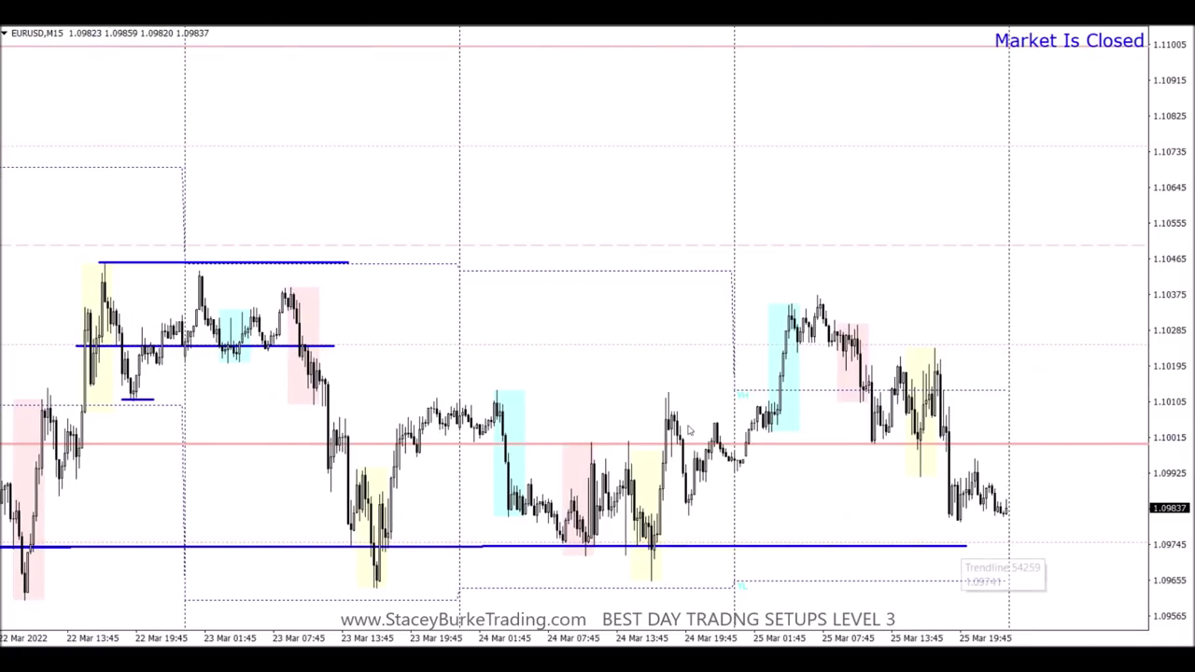
# Extend EURUSD's upper line at about 1.1046 through late 25 March and draw a short line at about 1.1024 under that day's highs
pyautogui.scroll(3, 421, 324)
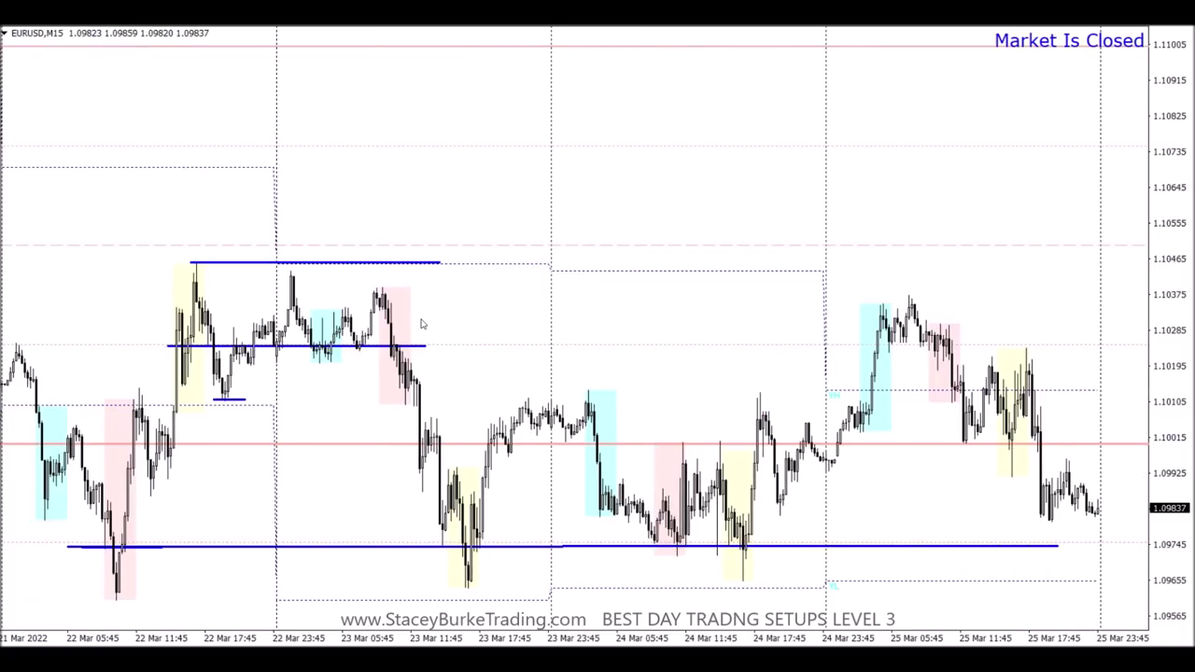
pyautogui.doubleClick(440, 262)
pyautogui.moveTo(439, 262); pyautogui.dragTo(1133, 266)
pyautogui.moveTo(1136, 266); pyautogui.dragTo(1143, 268)
pyautogui.click(1143, 266)
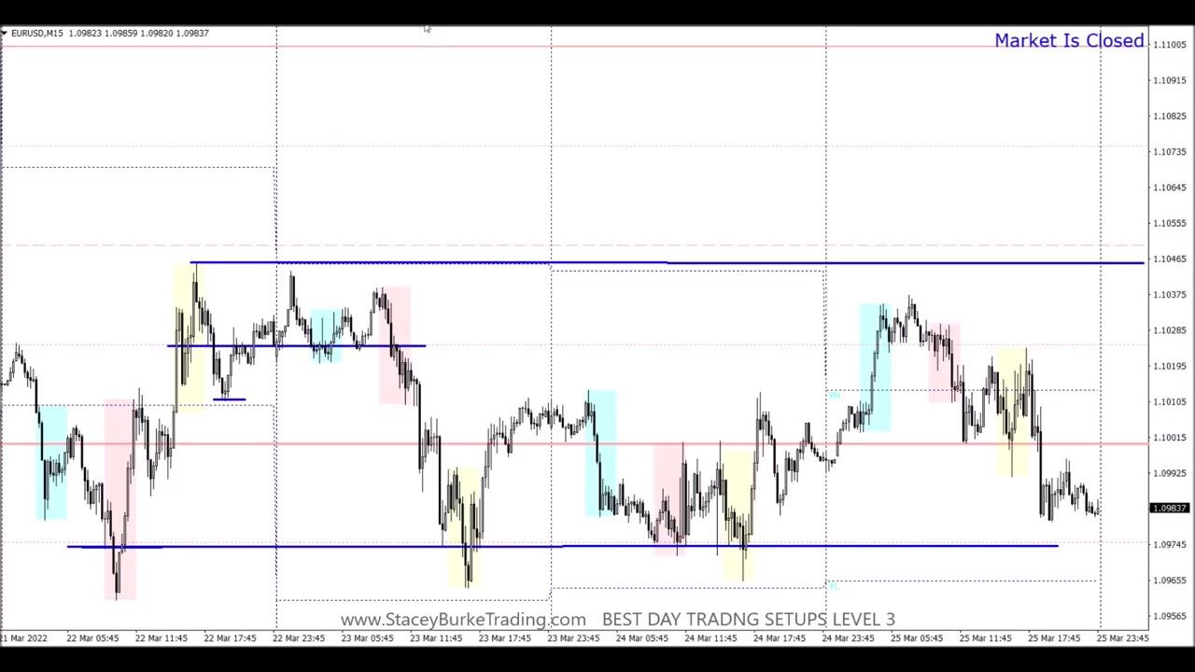
pyautogui.moveTo(868, 349); pyautogui.dragTo(974, 350)
pyautogui.moveTo(513, 661)
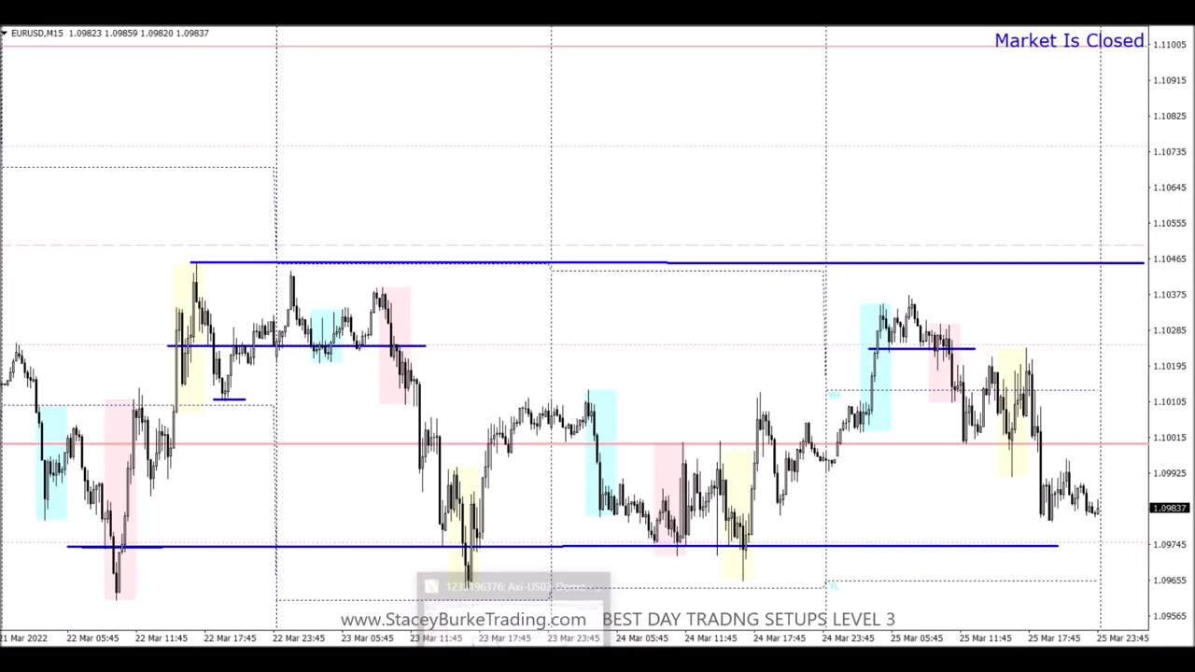
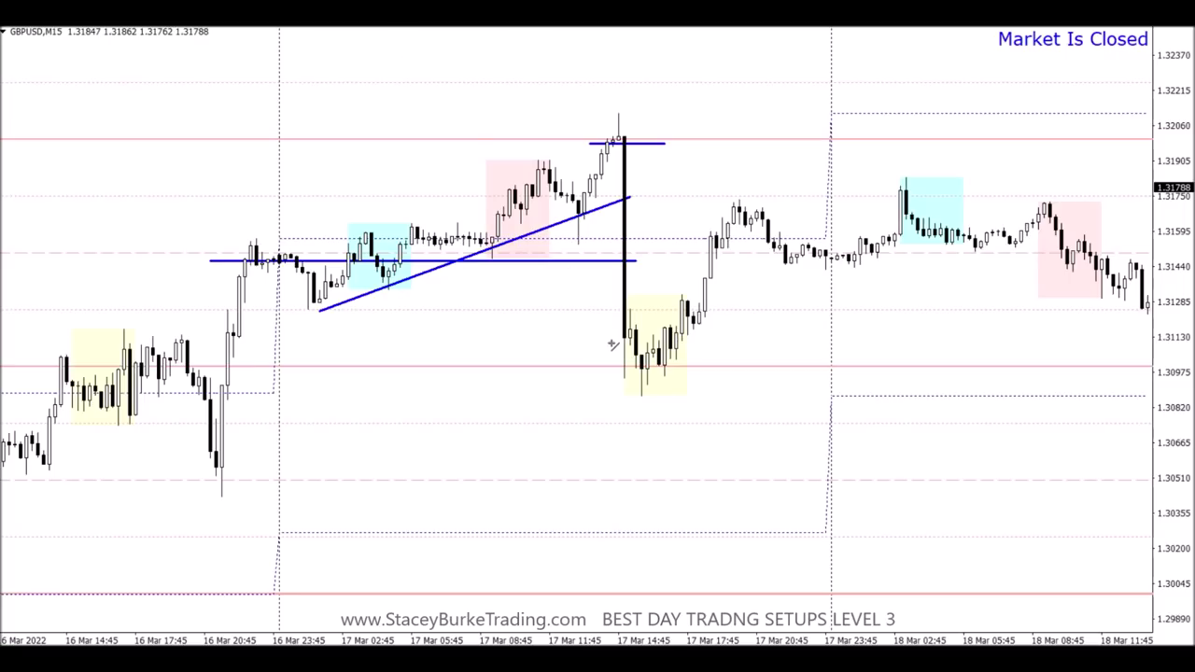
# Mark GBPUSD's 17 March drop with horizontal lines at about 1.3112 on the M15 chart and about 1.3202 near the high on M1
pyautogui.moveTo(616, 336); pyautogui.dragTo(694, 341)
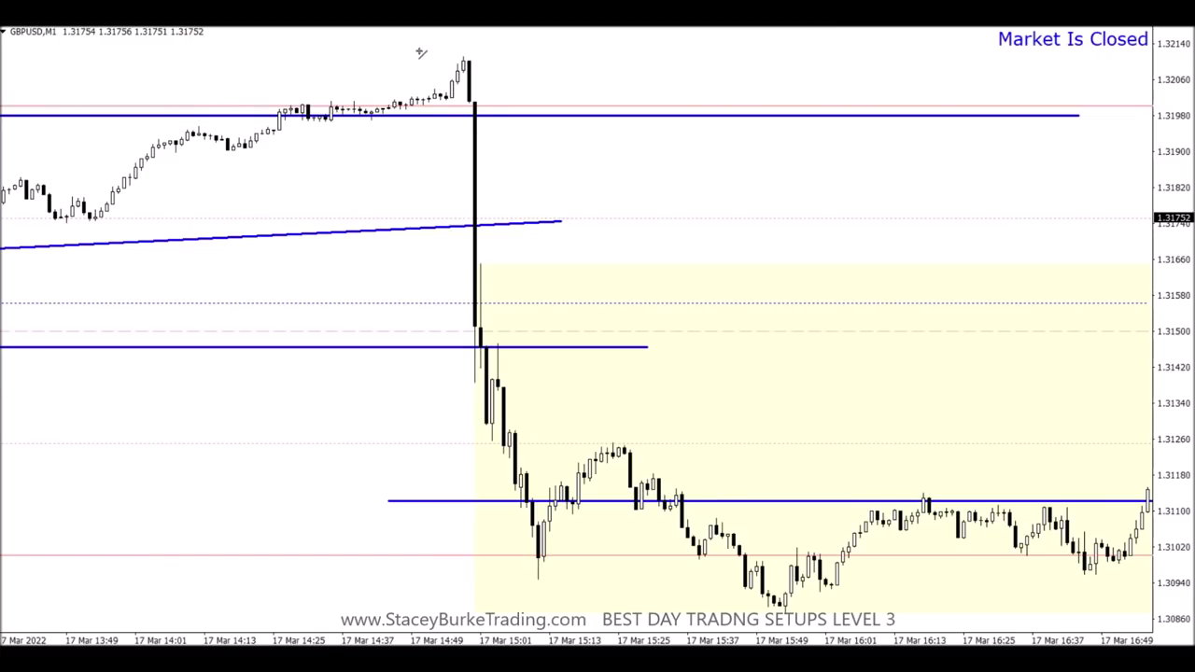
pyautogui.moveTo(439, 96); pyautogui.dragTo(480, 97)
pyautogui.scroll(3, 432, 324)
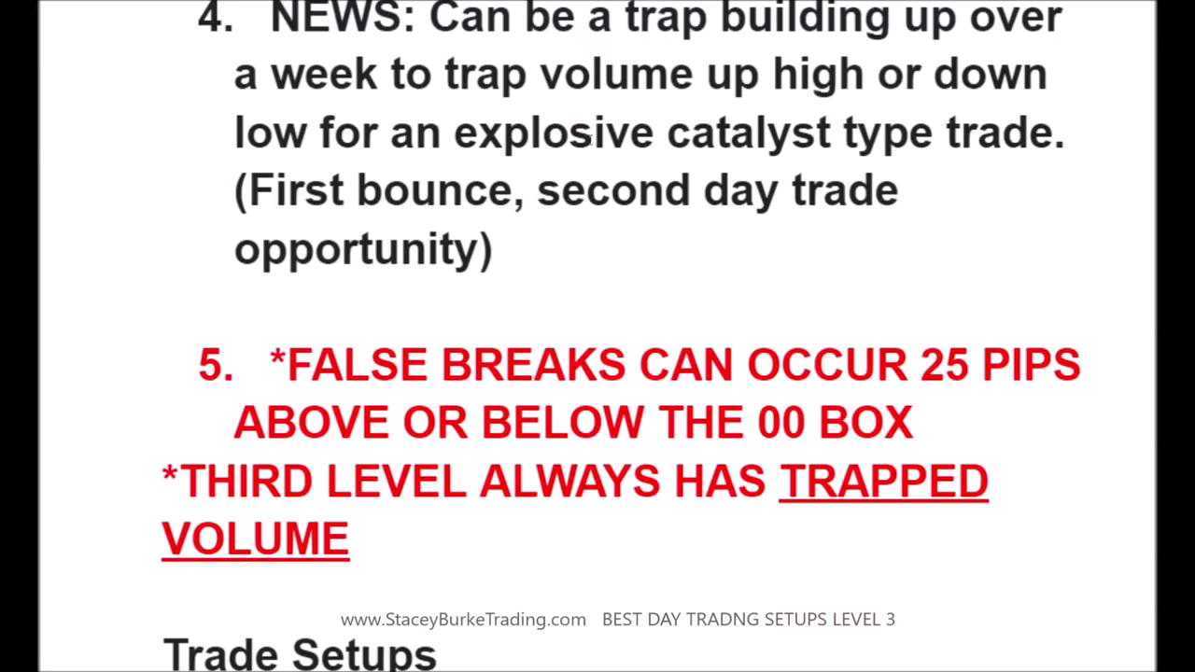
pyautogui.moveTo(247, 190); pyautogui.dragTo(915, 166)
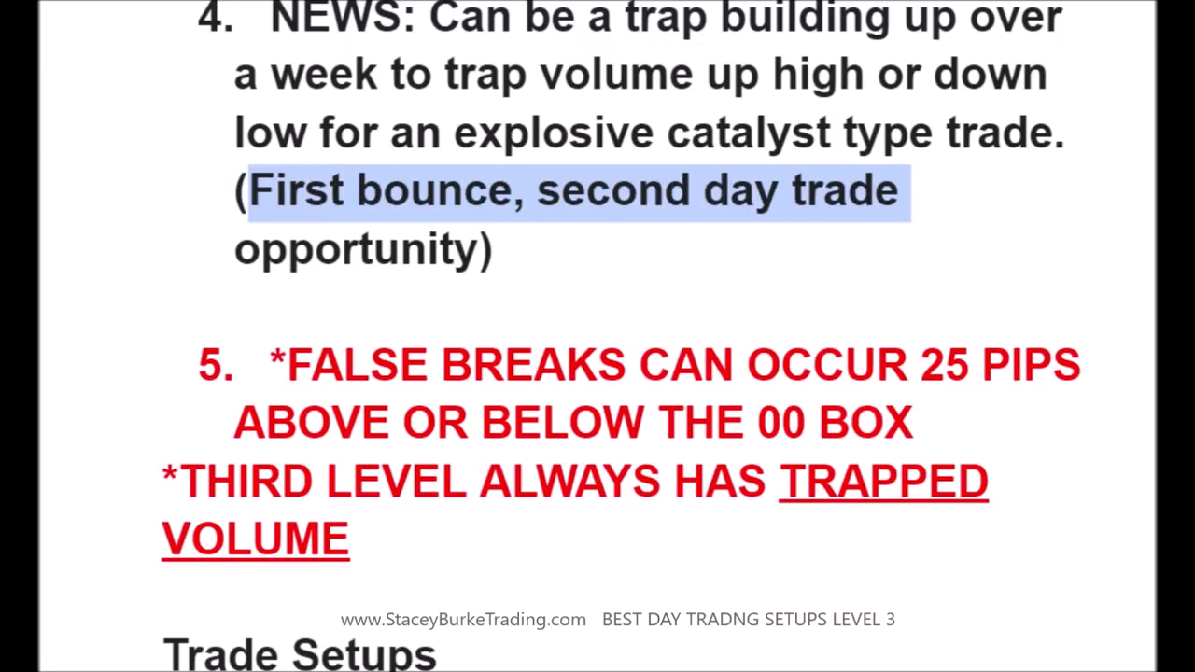
pyautogui.click(546, 2)
pyautogui.click(656, 119)
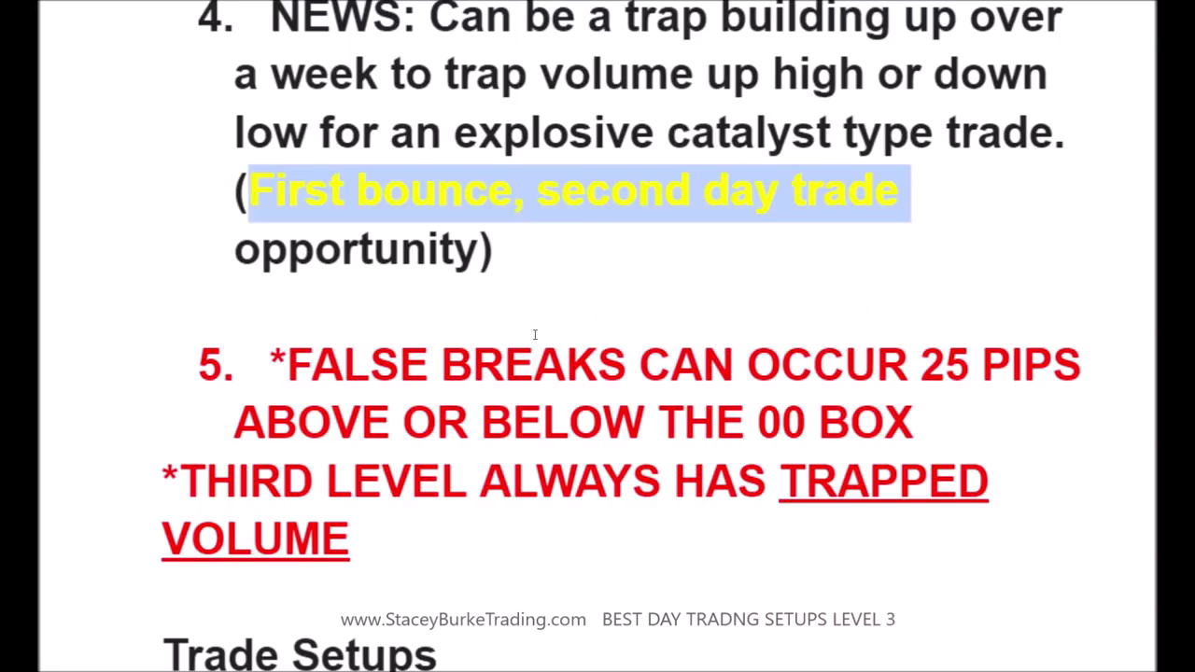
pyautogui.click(535, 336)
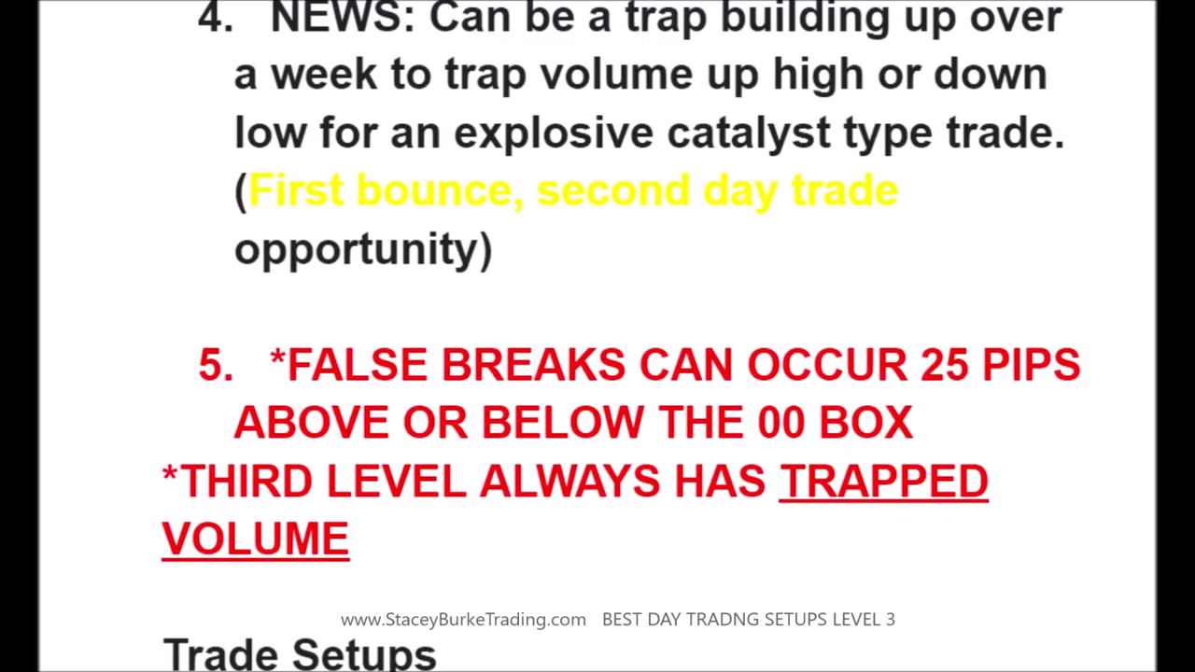
pyautogui.hotkey('ctrl', 'z')
# Apply a highlight color to "First bounce, second day trade" in the fourth point of the notes, about NEWS
pyautogui.click(546, 2)
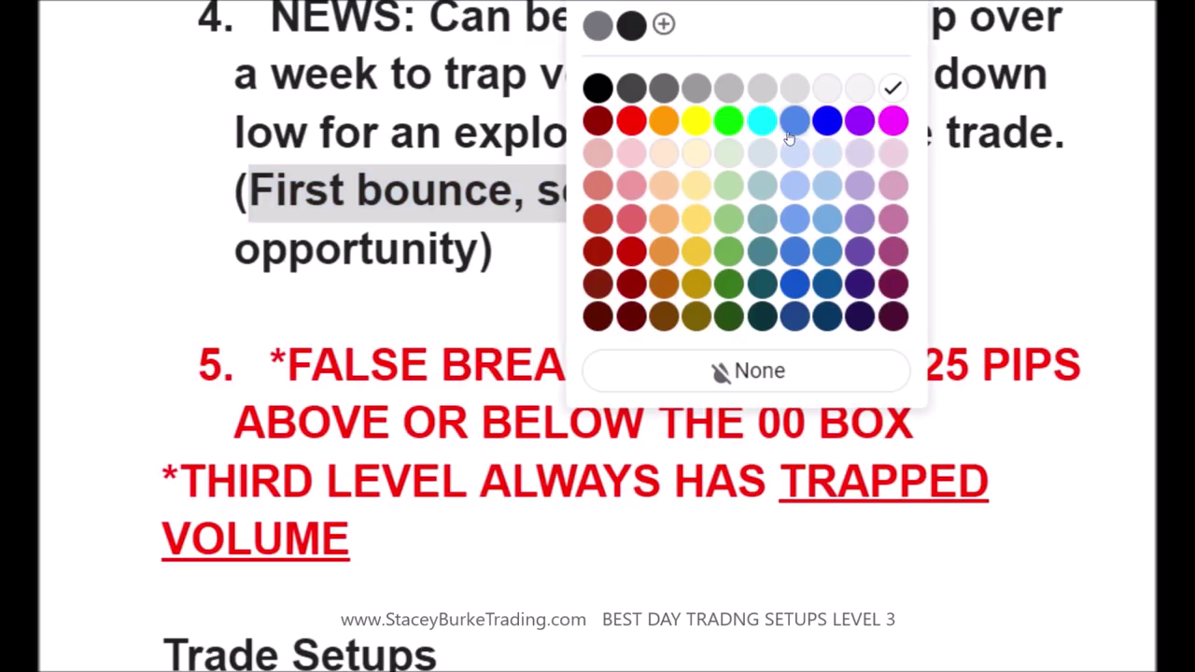
pyautogui.click(717, 120)
pyautogui.scroll(-3, 523, 299)
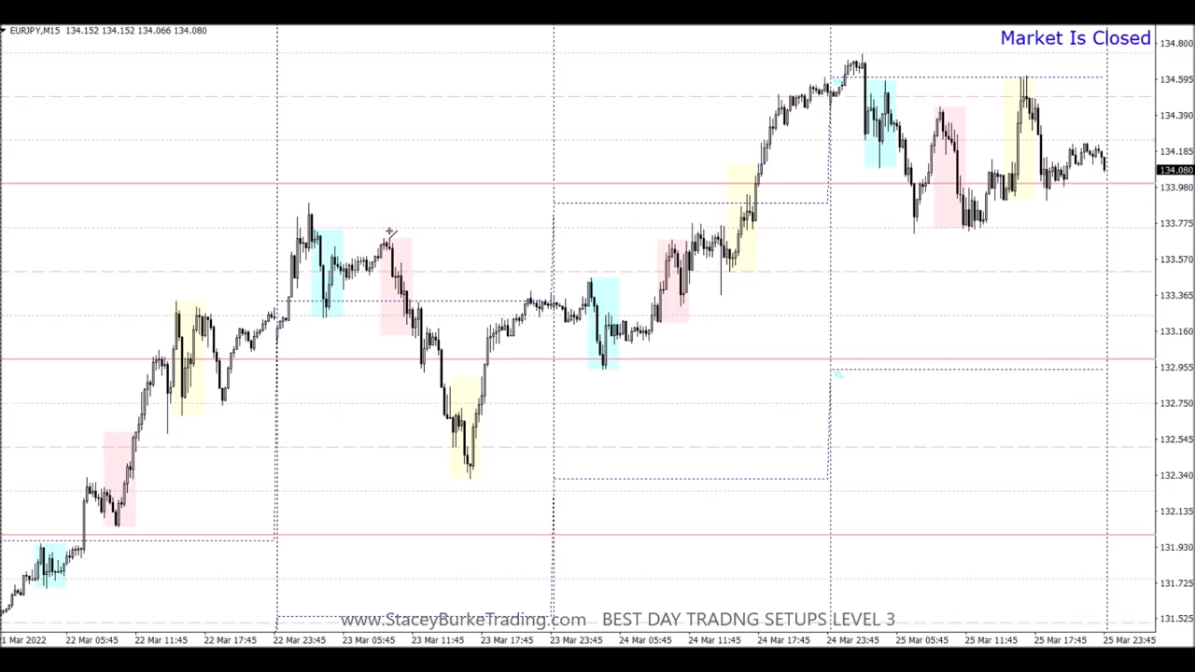
# On the EURJPY M15 chart, draw a rising line under the 23 March consolidation and horizontal lines at about 132.48 and 132.97 near its lows
pyautogui.moveTo(344, 286); pyautogui.dragTo(390, 261)
pyautogui.moveTo(452, 450); pyautogui.dragTo(480, 449)
pyautogui.moveTo(409, 364); pyautogui.dragTo(652, 365)
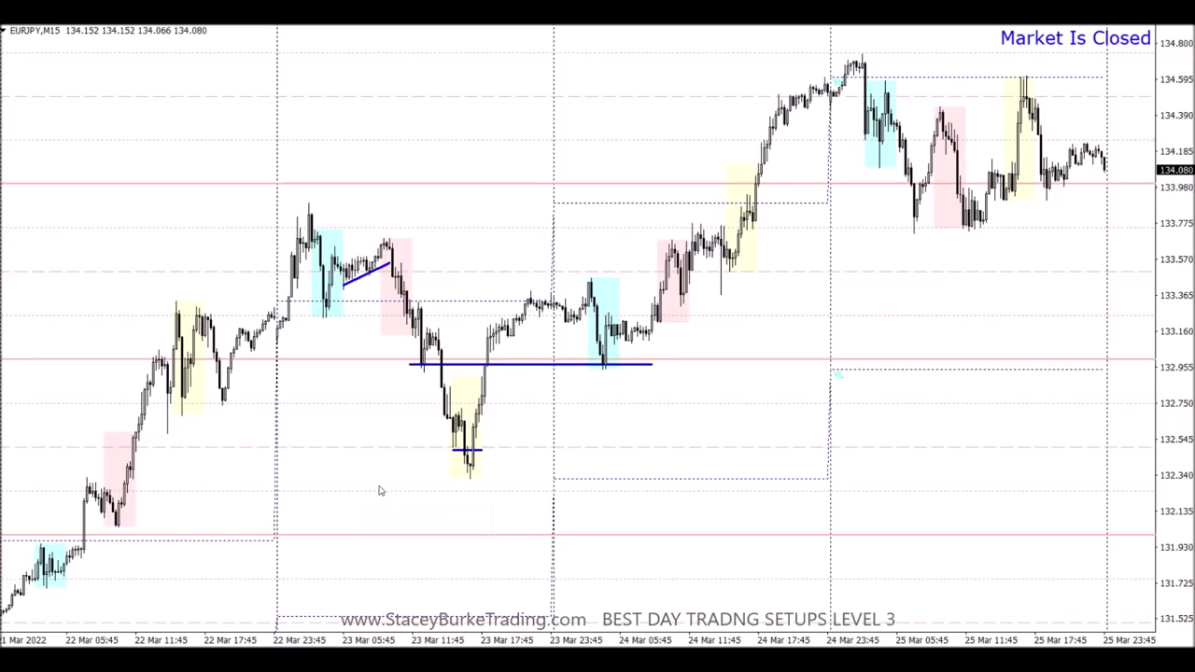
# Draw EURJPY horizontal lines at about 133.90 from the 23 March high through 24 March and at about 132.72 across 22 to 23 March
pyautogui.scroll(3, 379, 490)
pyautogui.scroll(-6, 379, 486)
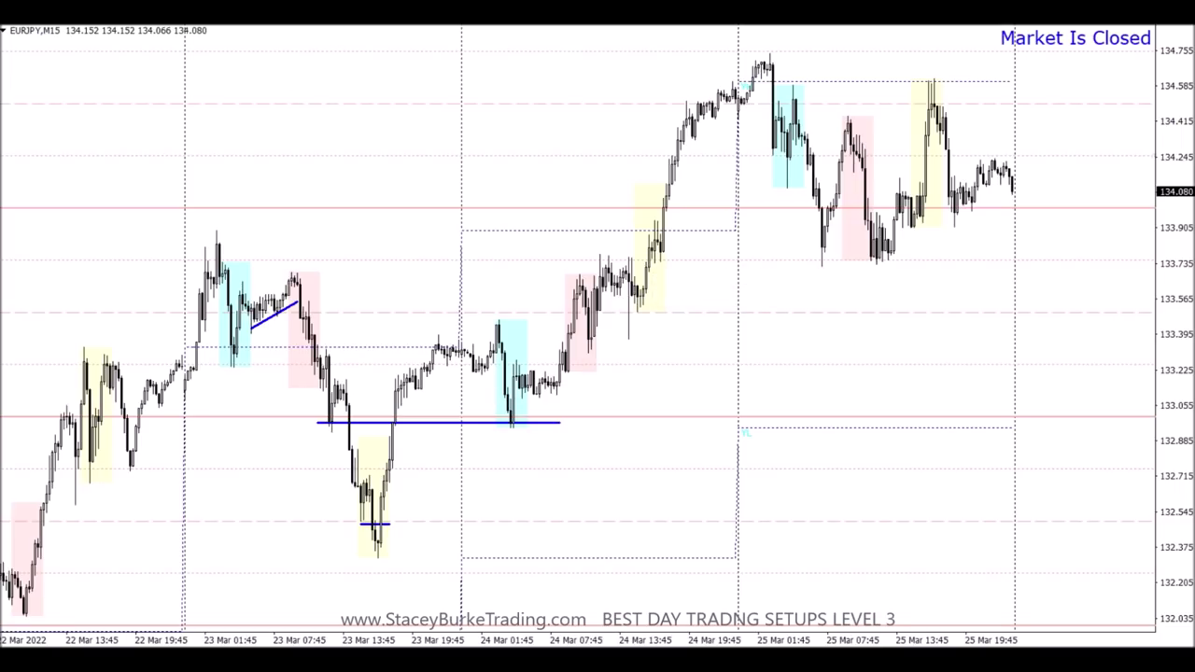
pyautogui.moveTo(212, 230); pyautogui.dragTo(697, 231)
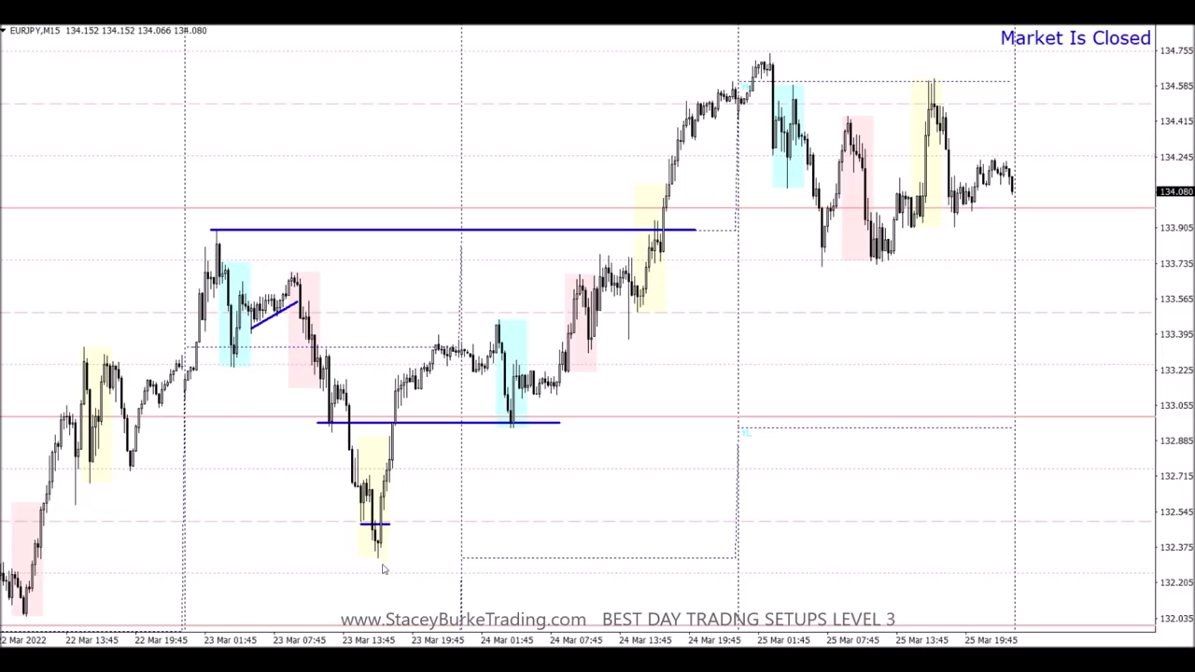
pyautogui.scroll(3, 229, 459)
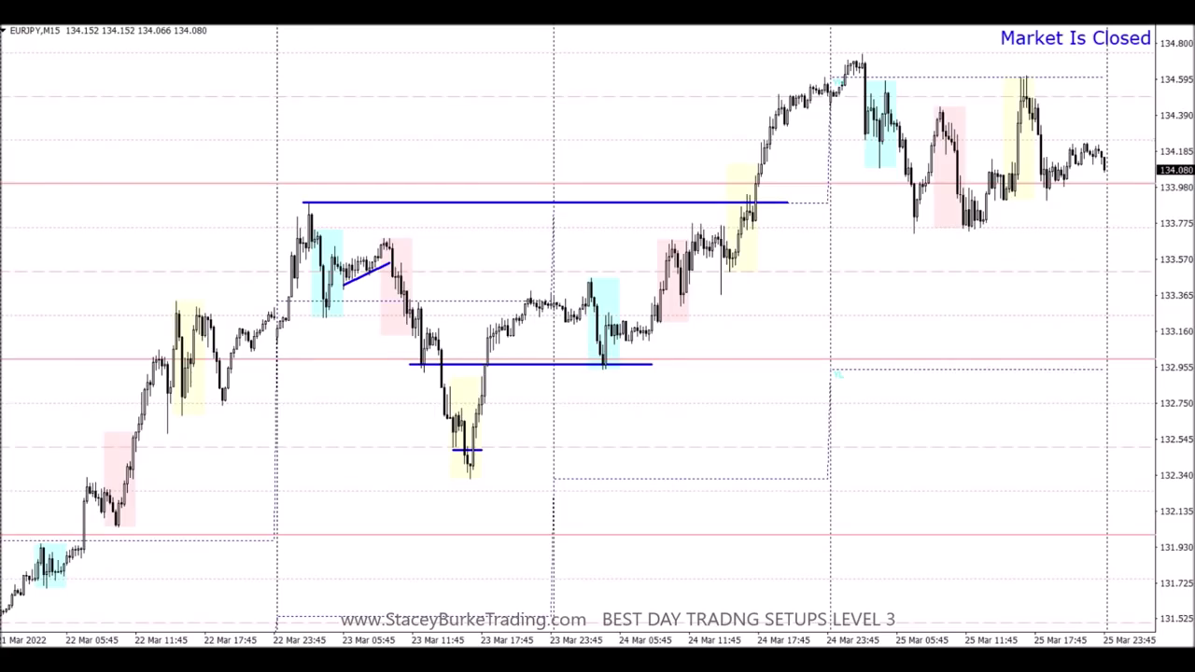
pyautogui.moveTo(131, 408); pyautogui.dragTo(436, 409)
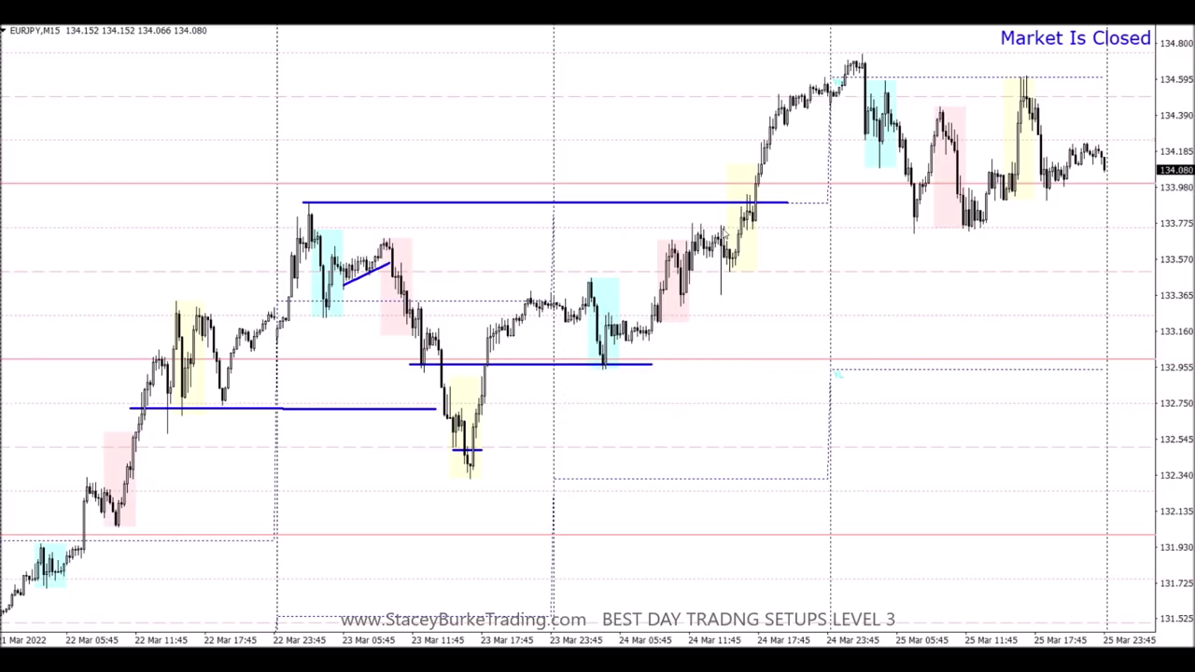
# Draw a rising line from about 134.34 to 134.60 under EURJPY's late 24 March consolidation
pyautogui.scroll(-3, 746, 182)
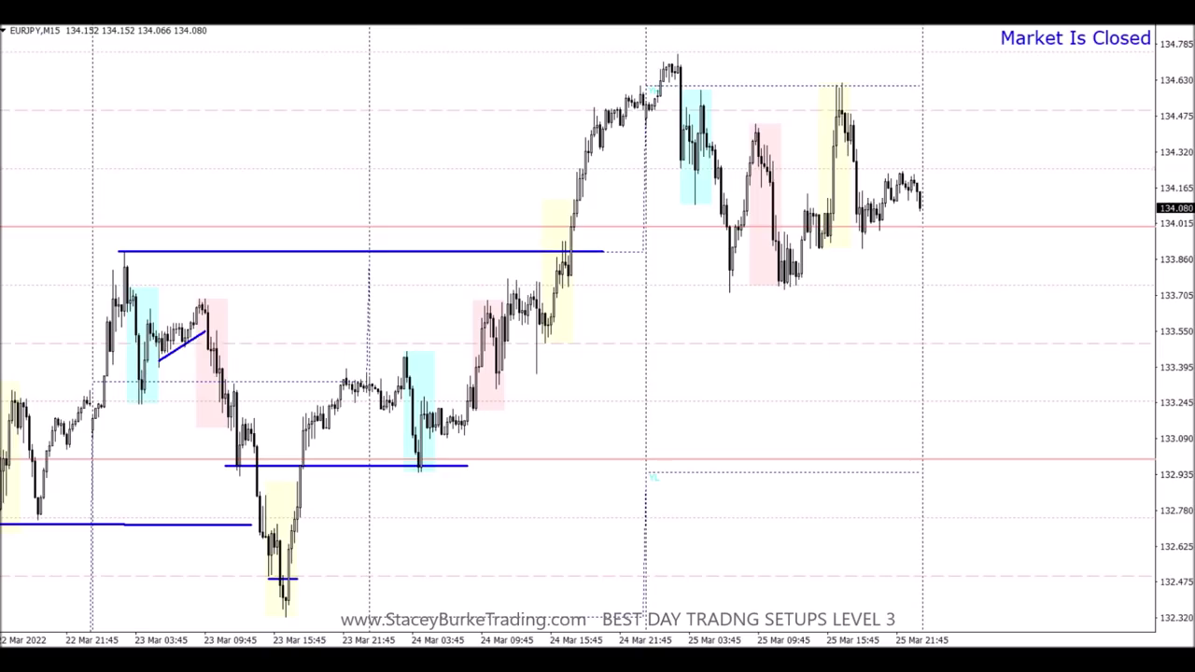
pyautogui.moveTo(602, 147); pyautogui.dragTo(679, 87)
pyautogui.moveTo(408, 304); pyautogui.dragTo(592, 304)
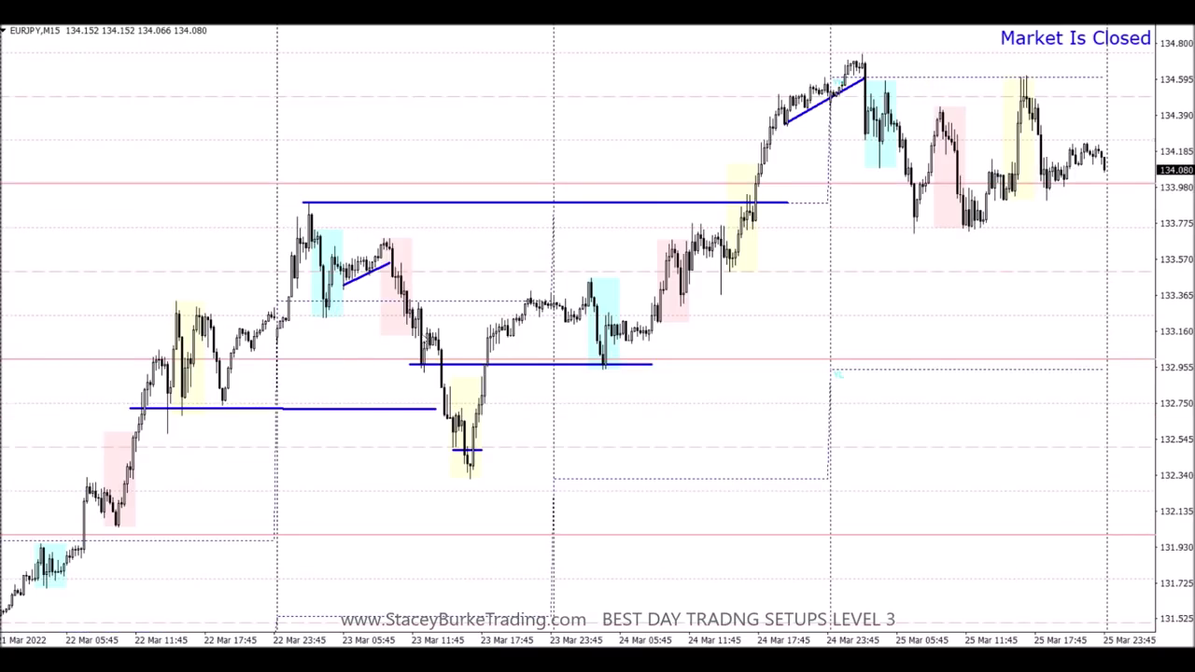
# On the GBPCHF M15 chart, draw horizontal lines at about 1.2275 through the 24 March lows and about 1.2324 from 23 March to the 24 March high
pyautogui.scroll(-3, 691, 322)
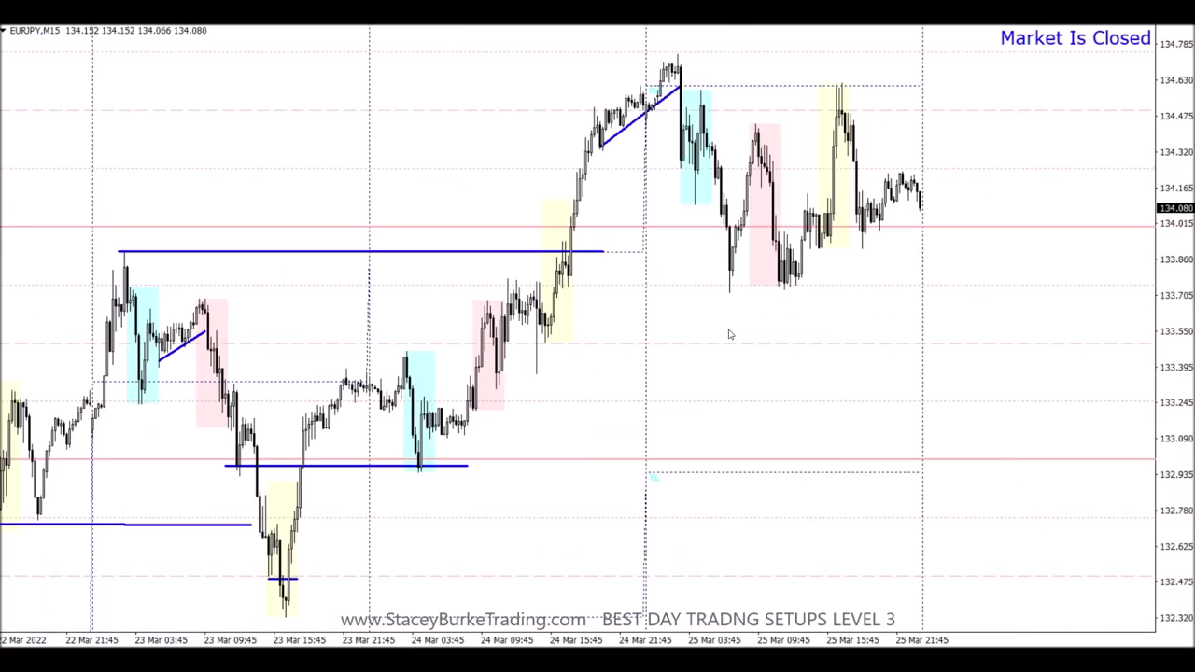
pyautogui.click(488, 630)
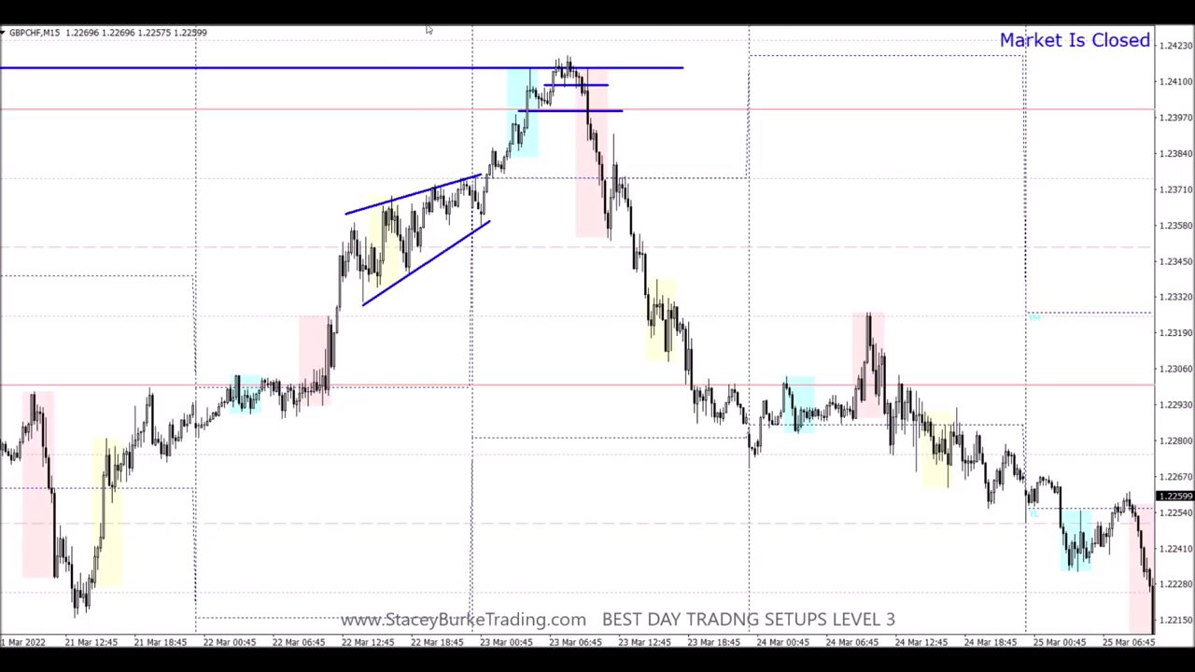
pyautogui.moveTo(705, 455); pyautogui.dragTo(1030, 452)
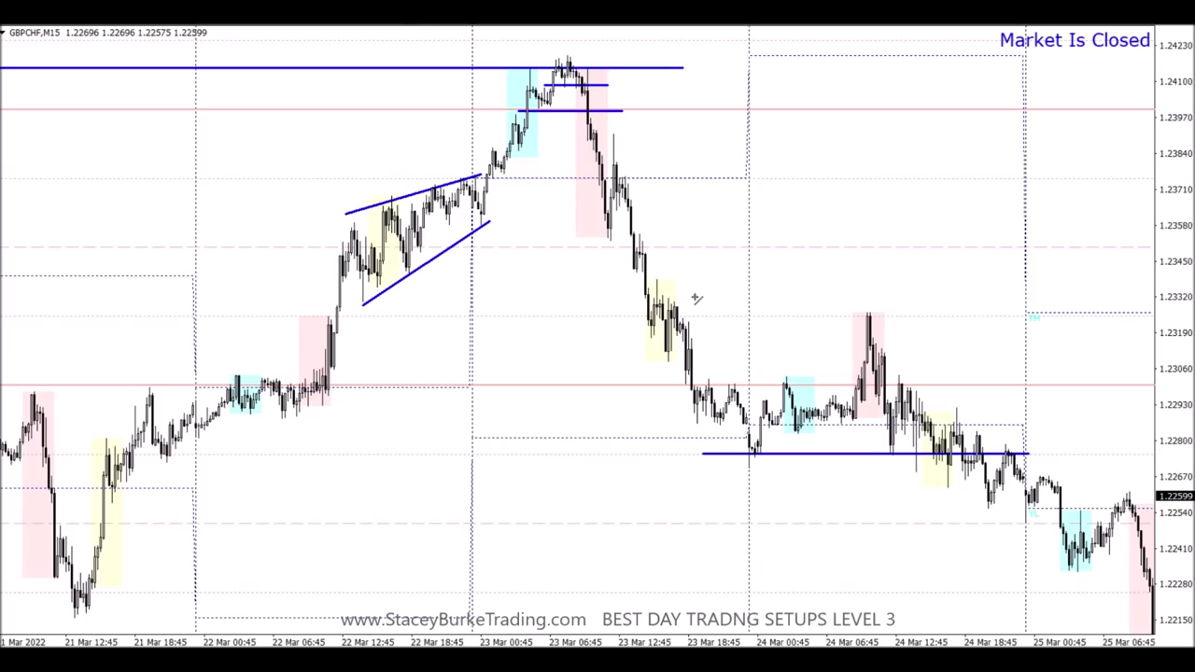
pyautogui.moveTo(636, 319); pyautogui.dragTo(891, 319)
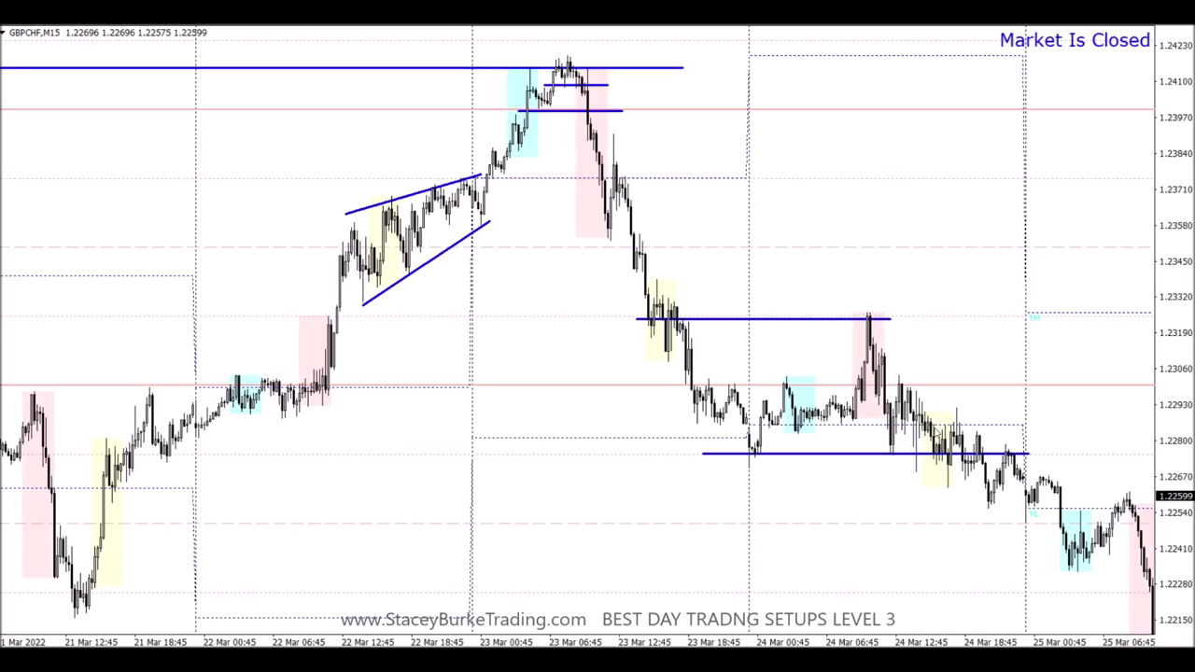
# Mark GBPCHF's early 22 March consolidation with a rising line from about 1.2284 to 1.2294 beneath it and a horizontal line at about 1.2306 above
pyautogui.moveTo(1013, 496); pyautogui.dragTo(834, 520)
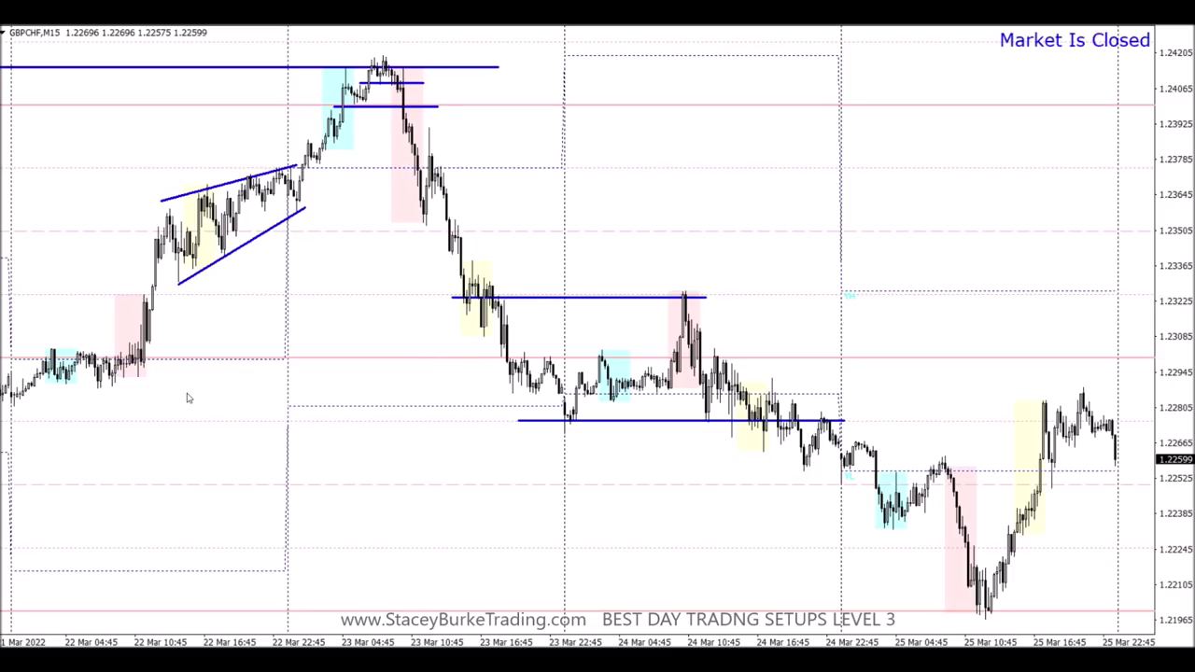
pyautogui.moveTo(195, 398); pyautogui.dragTo(246, 332)
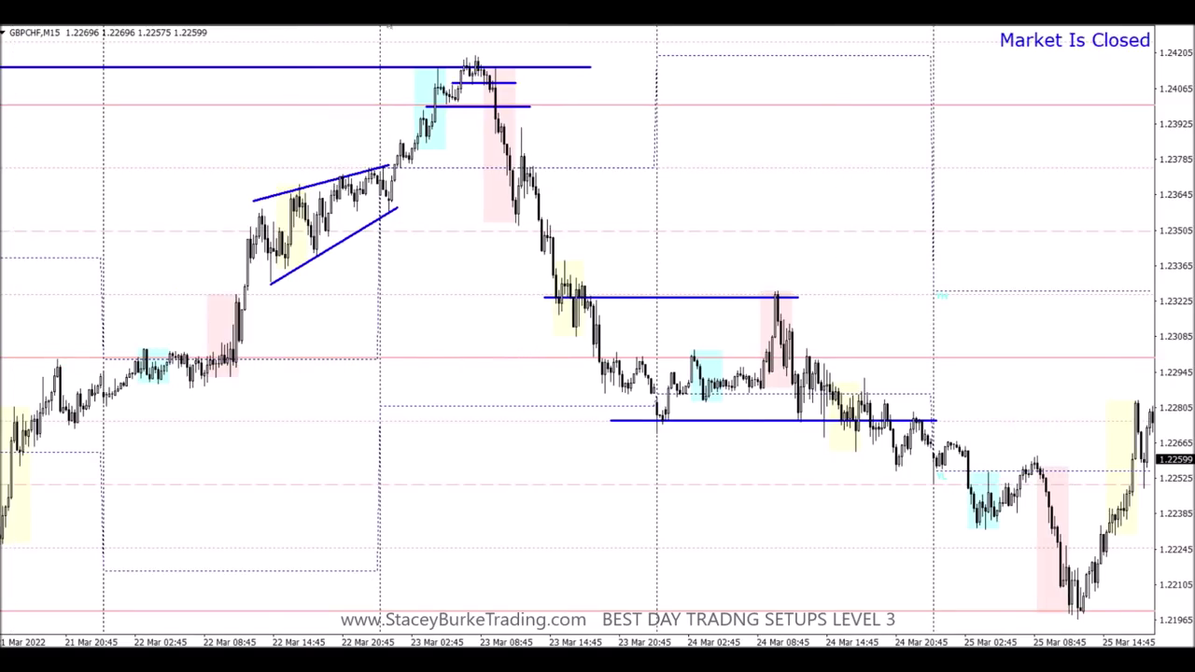
pyautogui.moveTo(95, 350); pyautogui.dragTo(280, 352)
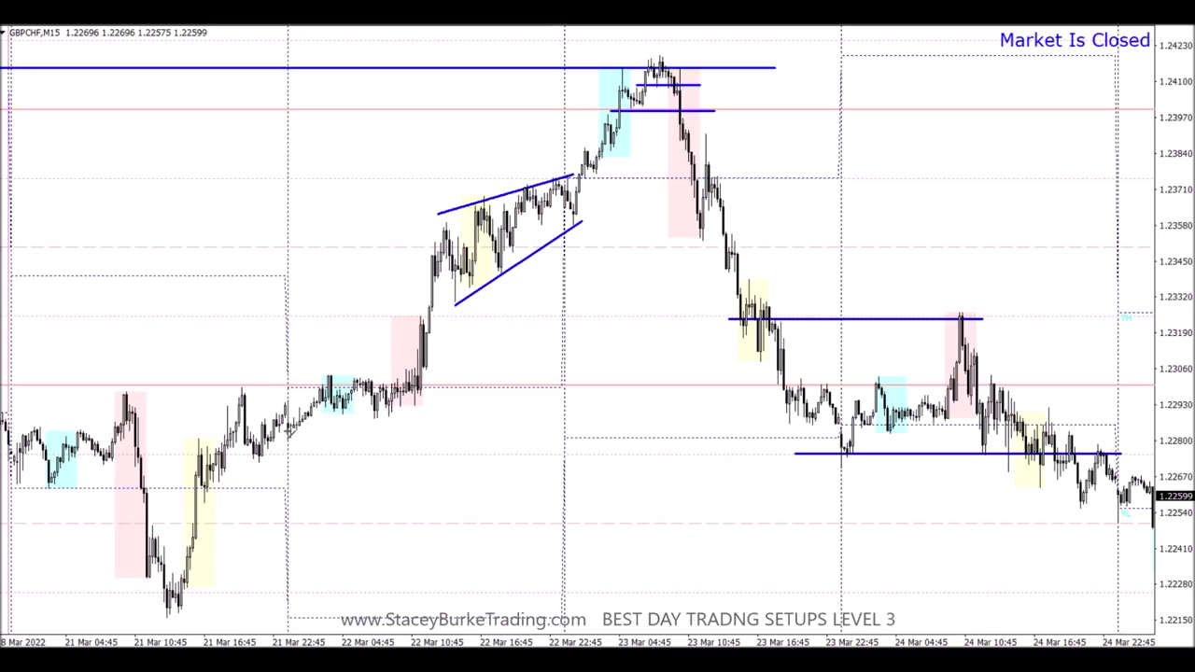
pyautogui.moveTo(293, 429); pyautogui.dragTo(432, 401)
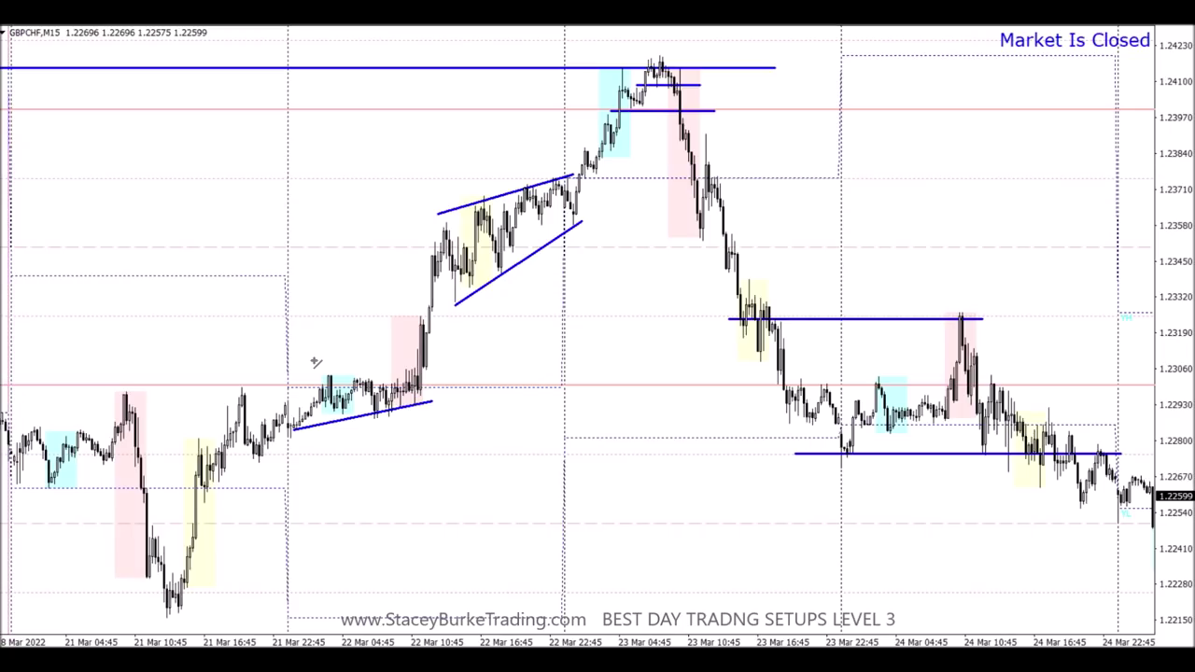
pyautogui.moveTo(317, 369); pyautogui.dragTo(436, 370)
# Bring up the XAUUSD M15 chart and go back to the price action of 22 to 28 February 2022
pyautogui.scroll(-3, 639, 271)
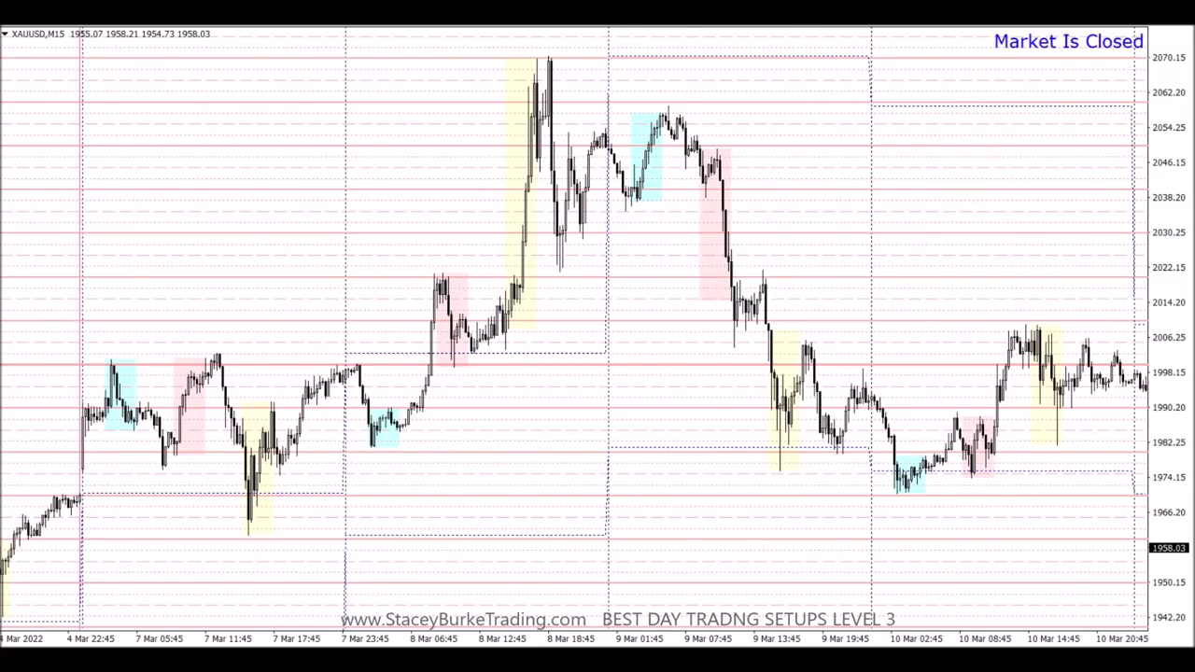
pyautogui.press('pageup')
pyautogui.press('pageup')
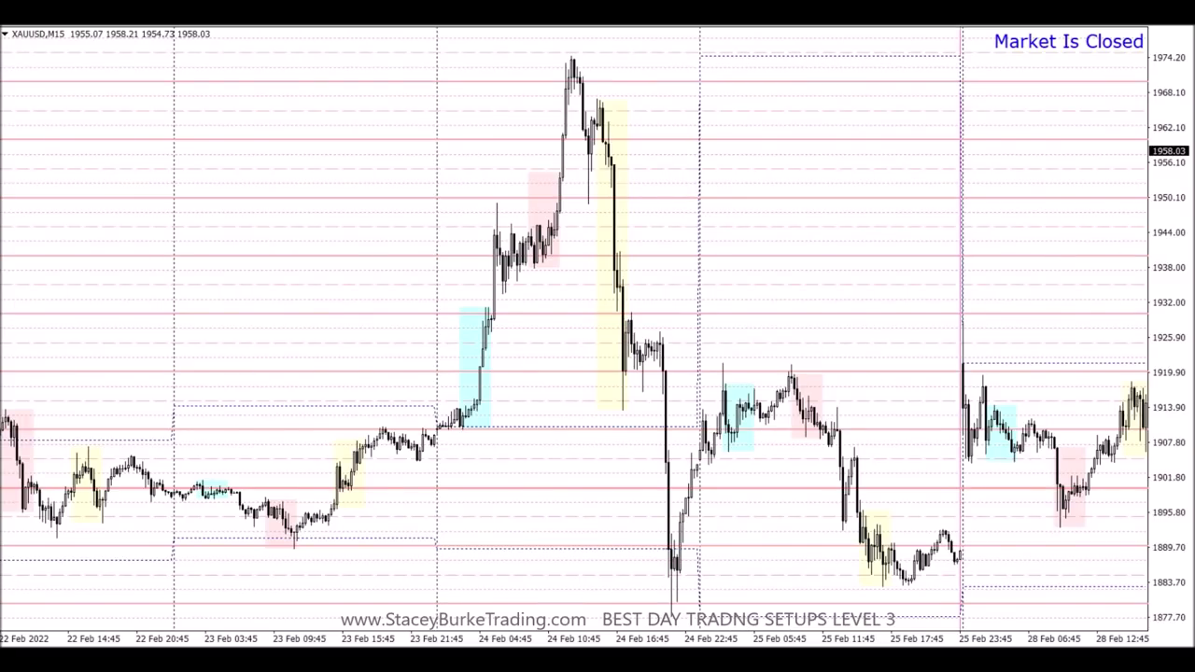